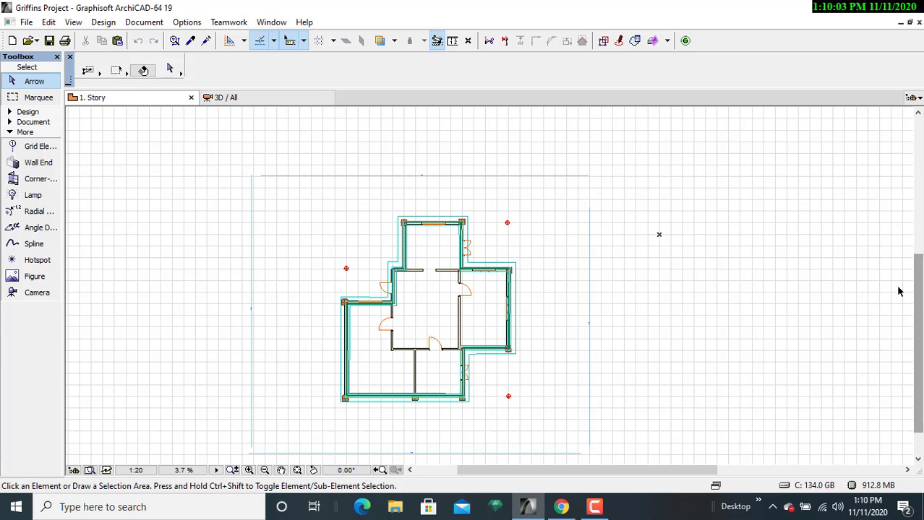
Display the two-storey house model in the 3D / All window.
left_click_drag(486, 471, 470, 472)
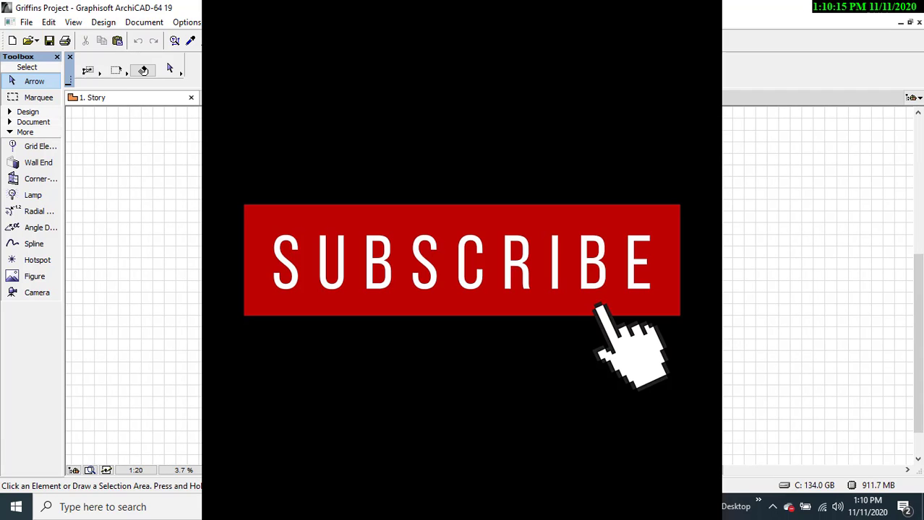
scroll(463, 289, "down", 2)
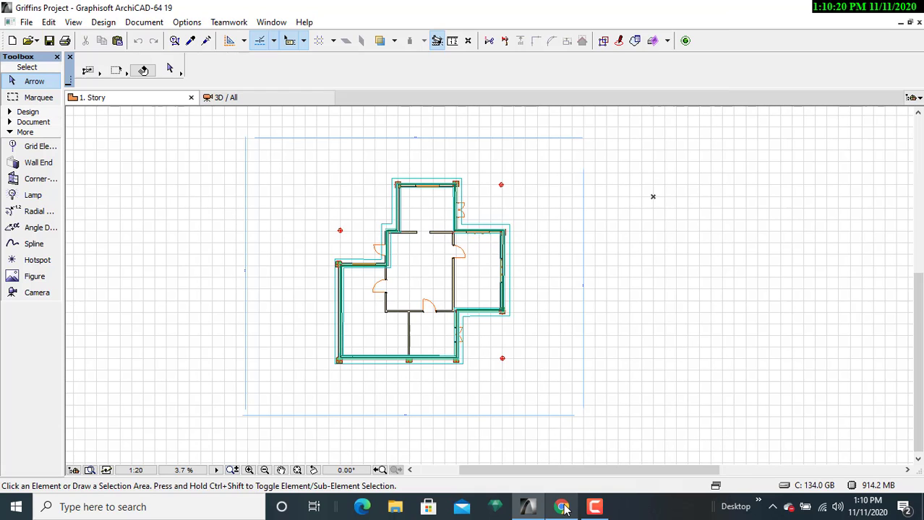
mouse_move(562, 507)
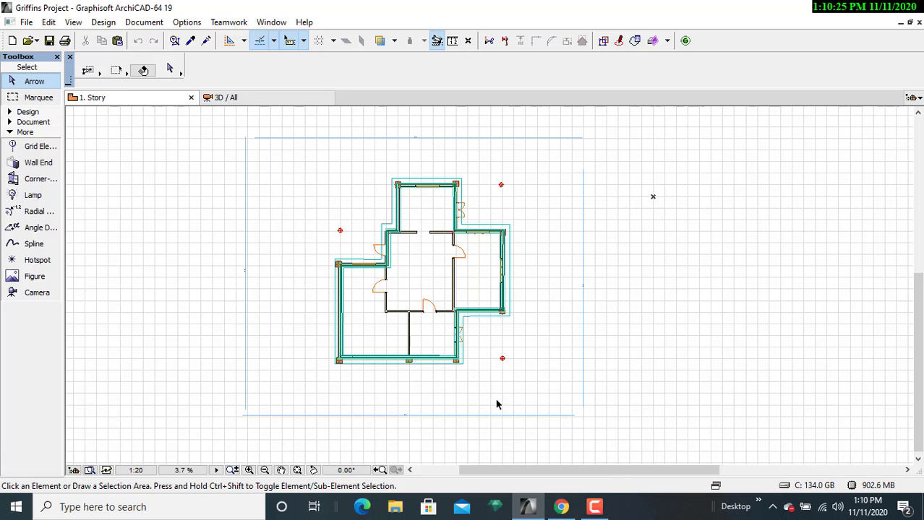
left_click(288, 102)
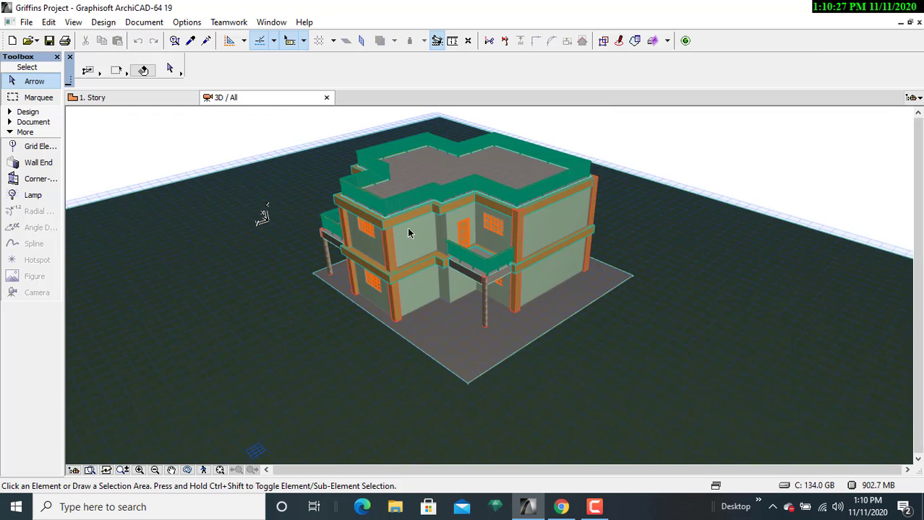
left_click(606, 241)
left_click(630, 252)
Orbit the model to a lower angle and round to a level, side-on façade view.
left_click(188, 473)
left_click_drag(511, 382, 350, 328)
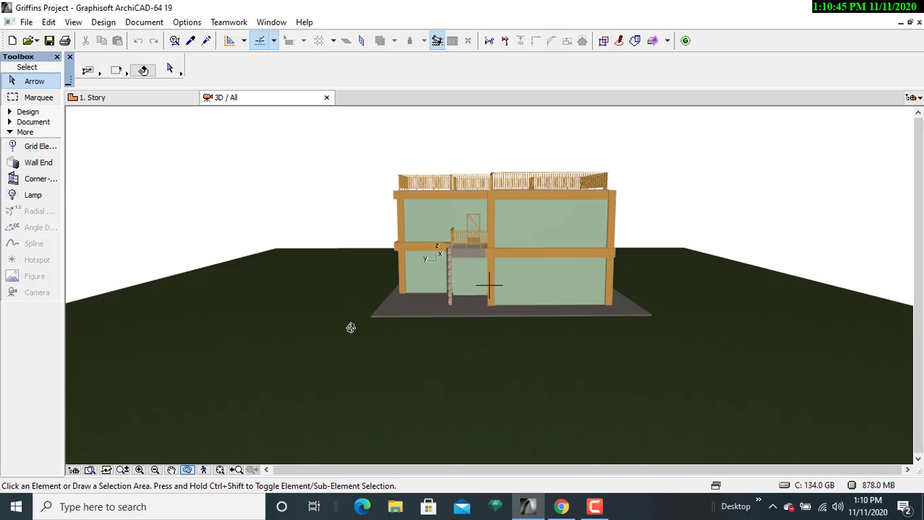
left_click_drag(666, 347, 411, 308)
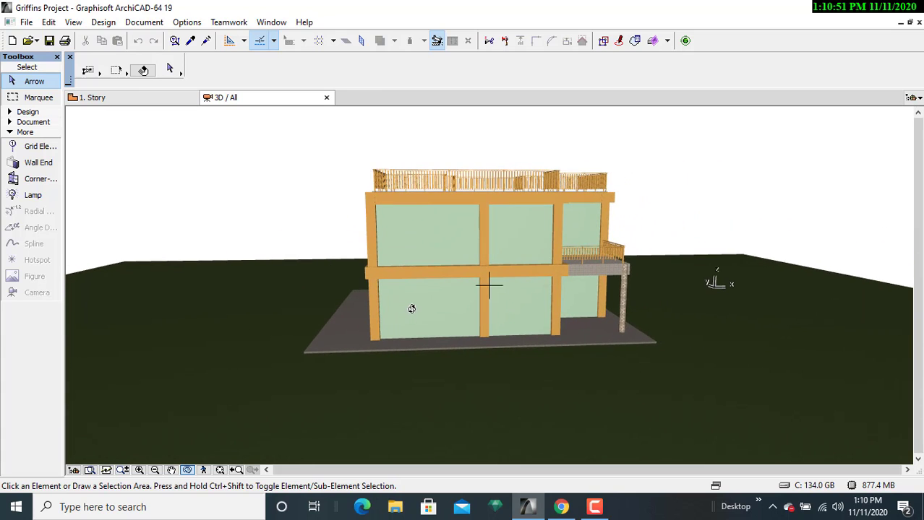
left_click(913, 99)
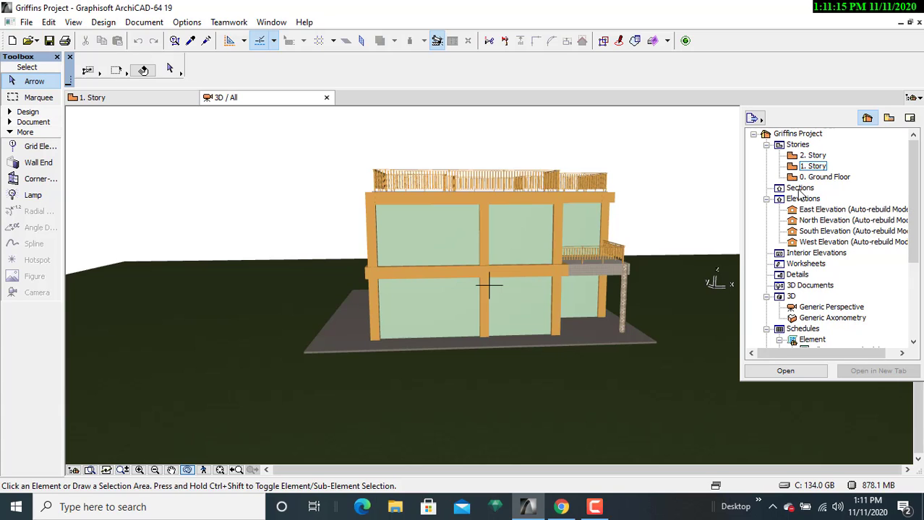
Open East Elevation in its own tab, then pan and zoom until the whole façade fits.
double_click(831, 212)
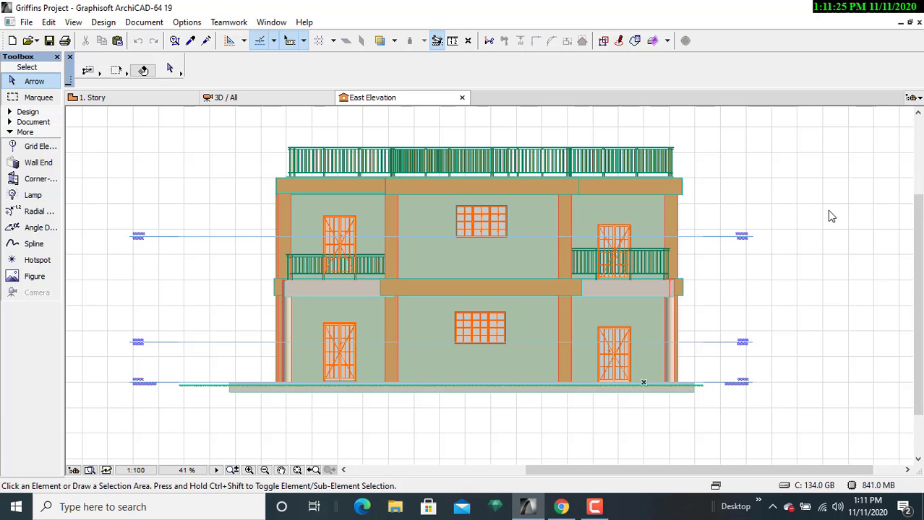
mouse_move(816, 211)
middle_mouse_down()
mouse_move(815, 232)
mouse_move(790, 238)
middle_mouse_up()
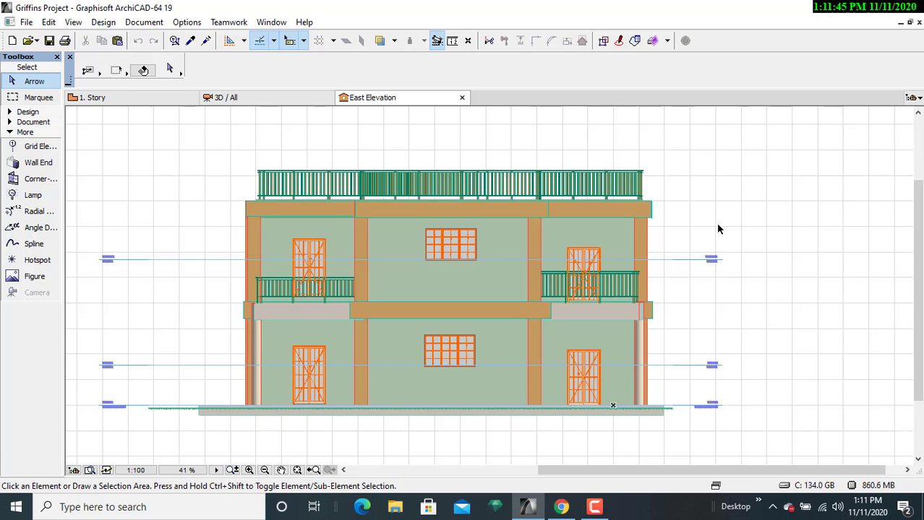
scroll(920, 260, "up", 1)
scroll(920, 261, "down", 2)
scroll(810, 271, "up", 3)
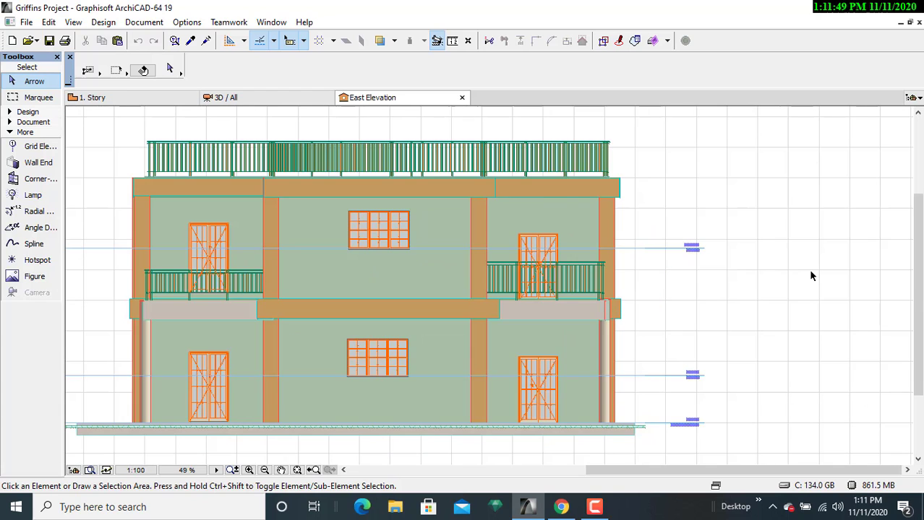
middle_click_drag(757, 264, 855, 257)
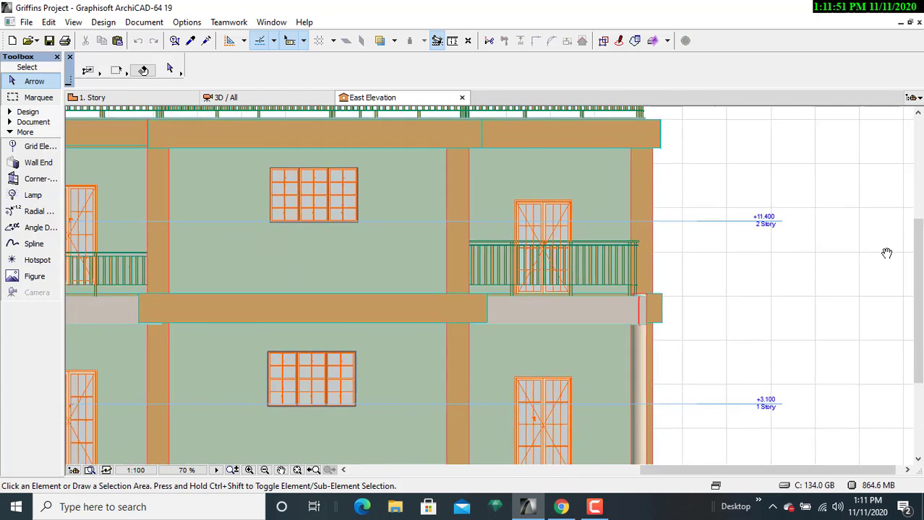
scroll(811, 260, "down", 2)
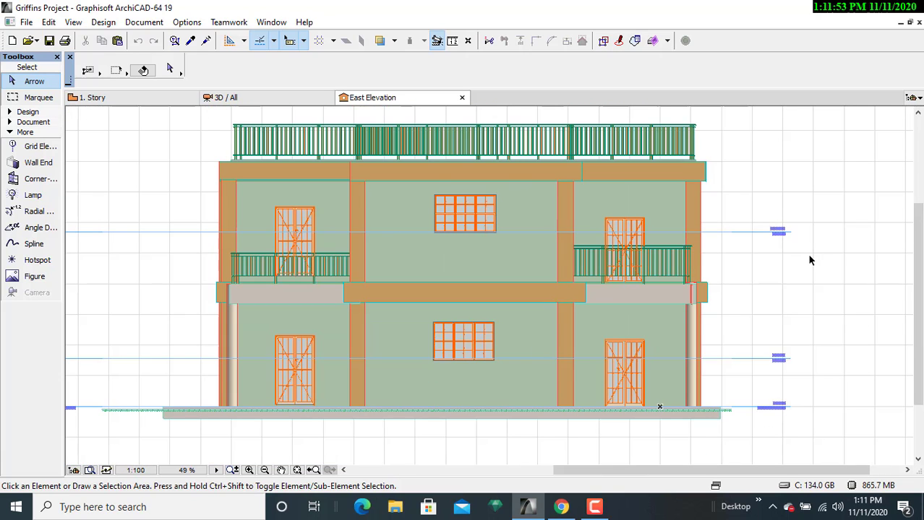
middle_click_drag(811, 261, 843, 258)
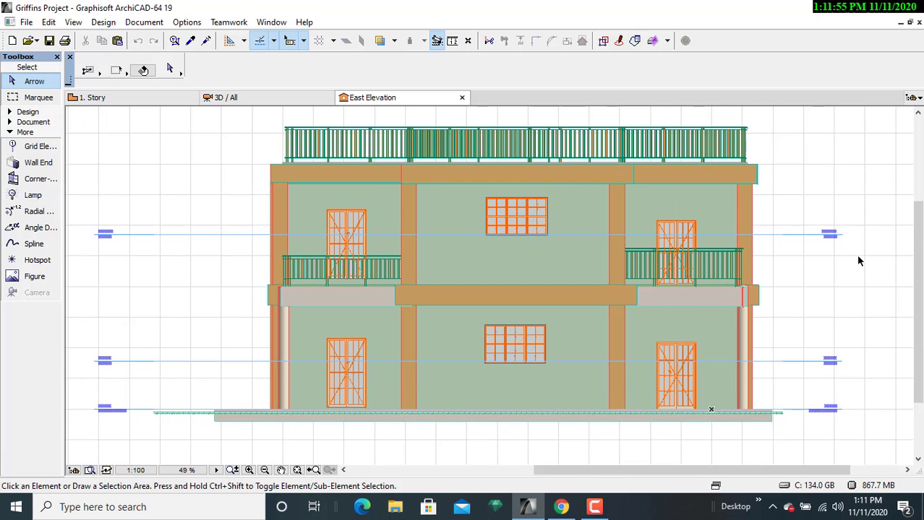
left_click(25, 22)
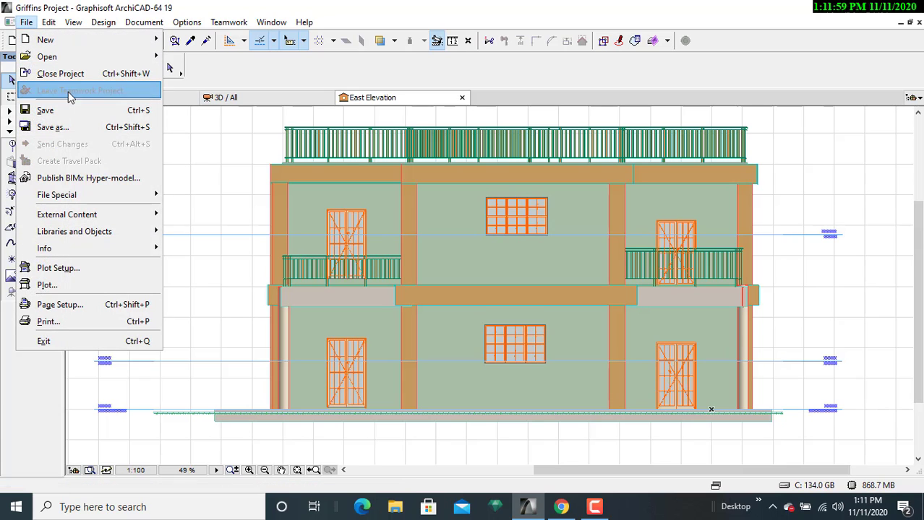
Start saving the elevation as PDF File (*.pdf) to the Desktop and open Document Options.
left_click(79, 129)
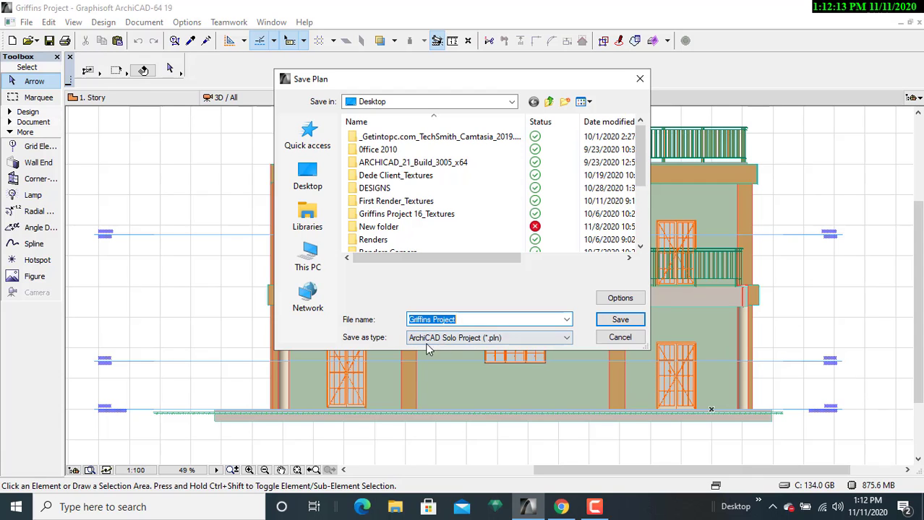
left_click(557, 340)
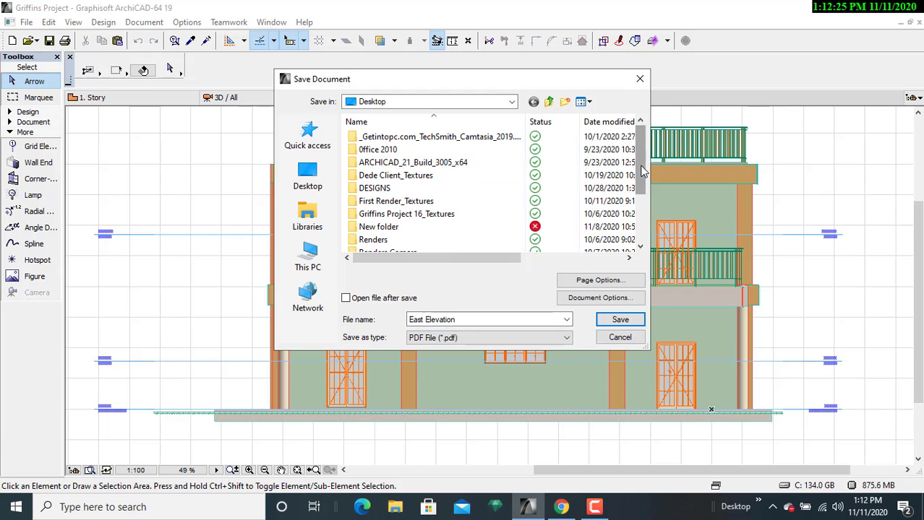
mouse_move(642, 172)
left_mouse_down()
mouse_move(641, 229)
mouse_move(641, 171)
left_mouse_up()
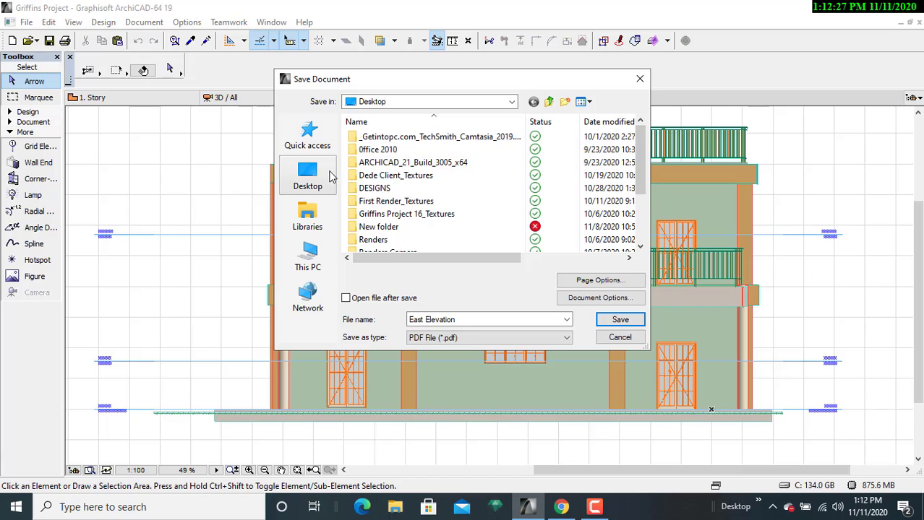
left_click(309, 177)
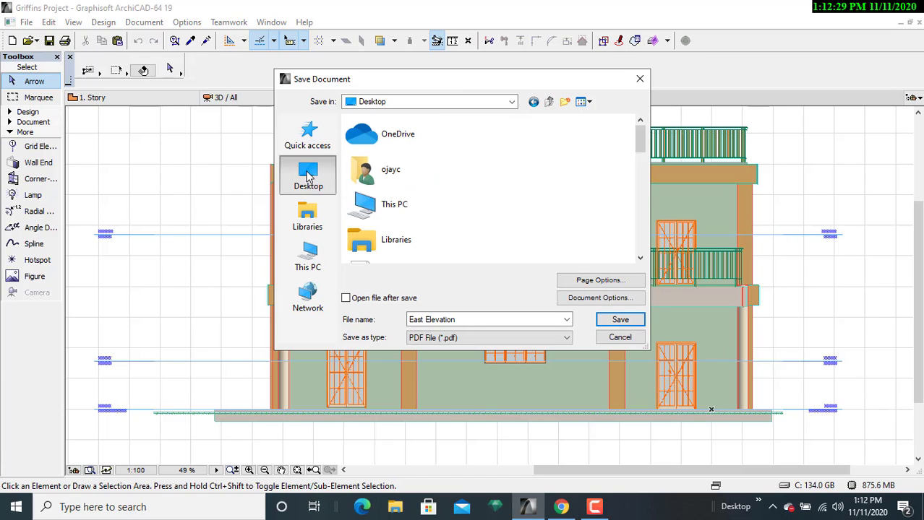
left_click_drag(642, 149, 640, 248)
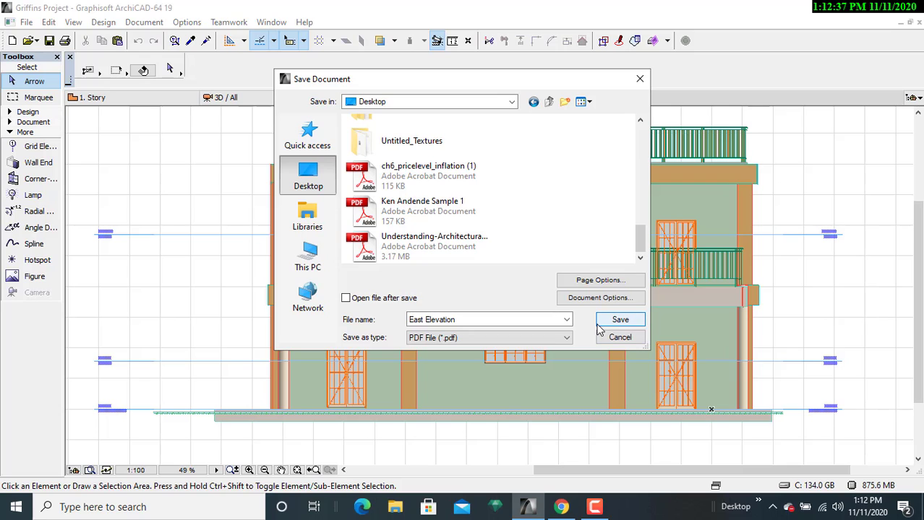
left_click(597, 298)
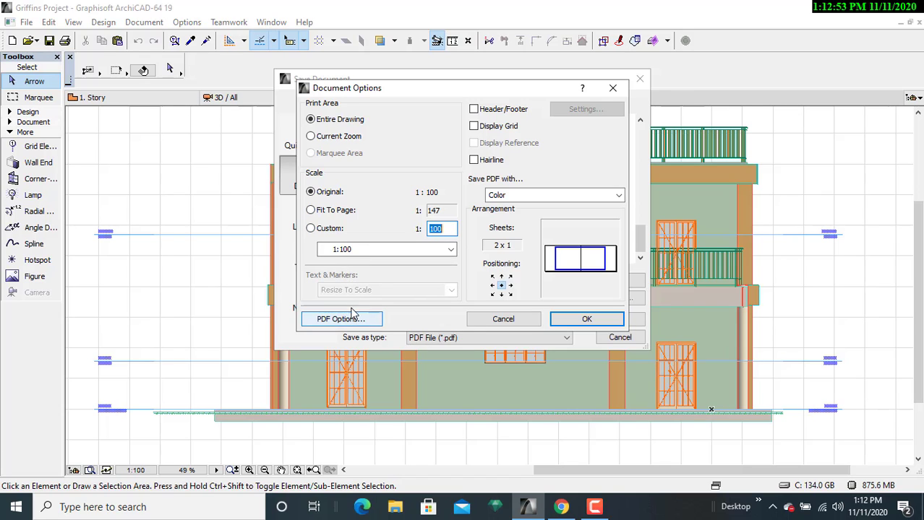
Choose Fit To Page with colour output and save 'East Elevation' as a PDF on the Desktop.
left_click(312, 210)
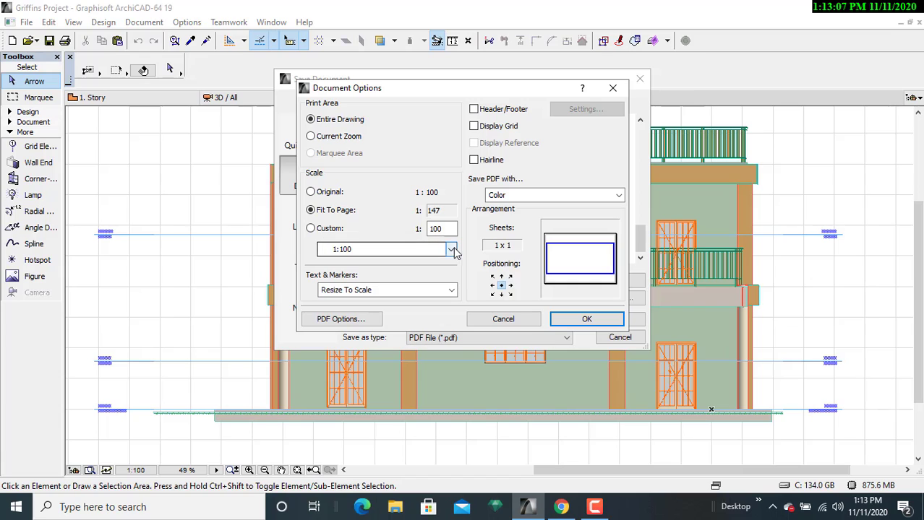
left_click(539, 197)
left_click(538, 195)
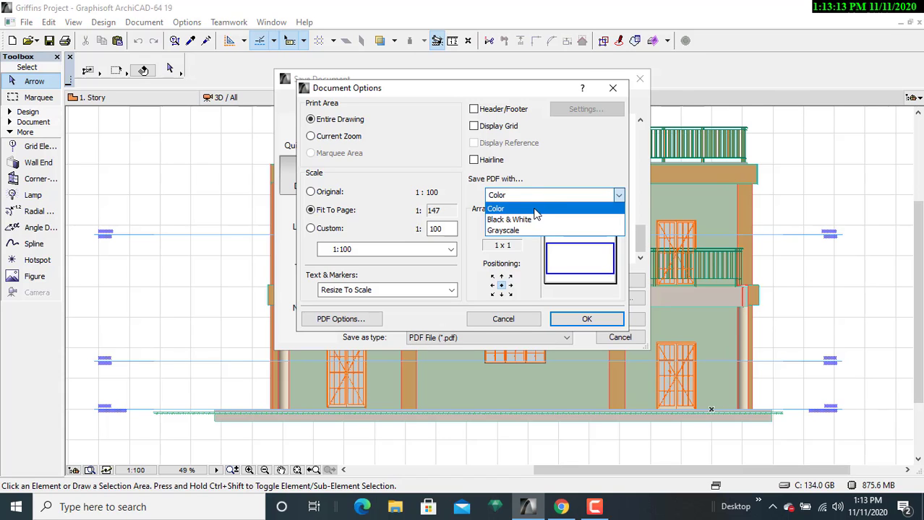
left_click(535, 210)
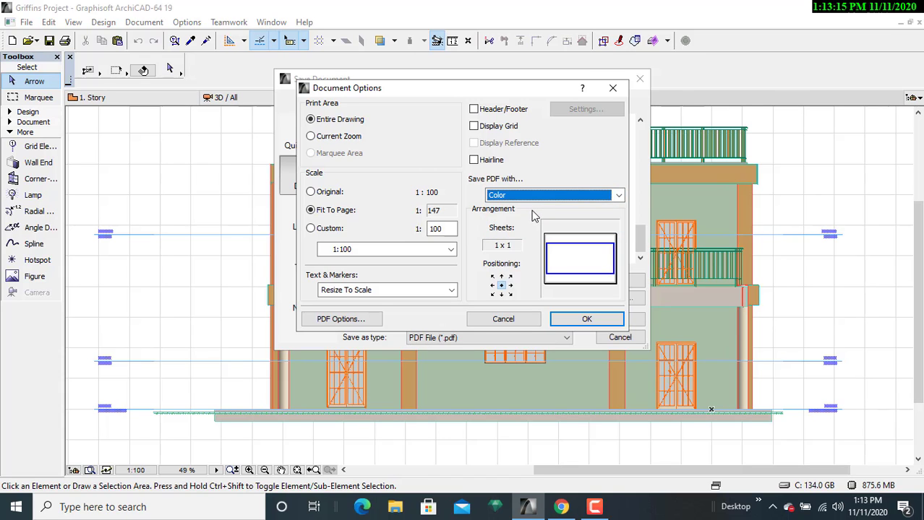
left_click(582, 323)
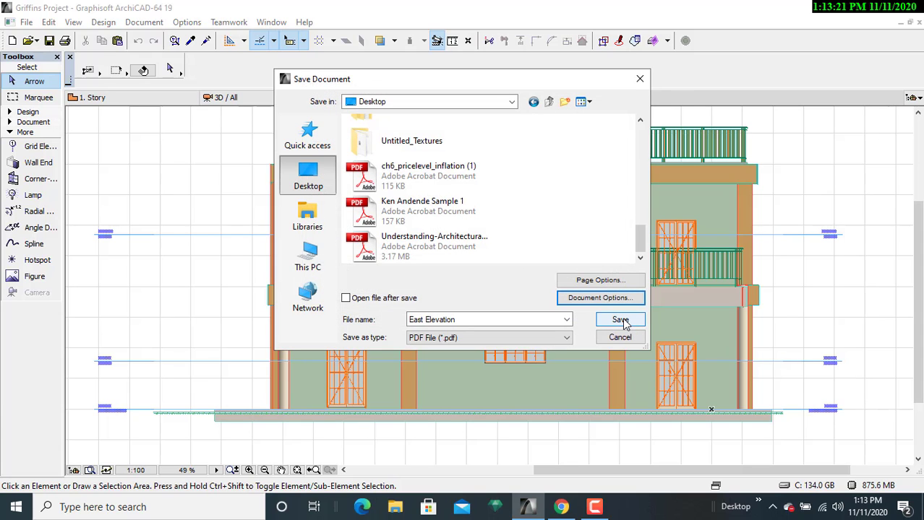
left_click(620, 320)
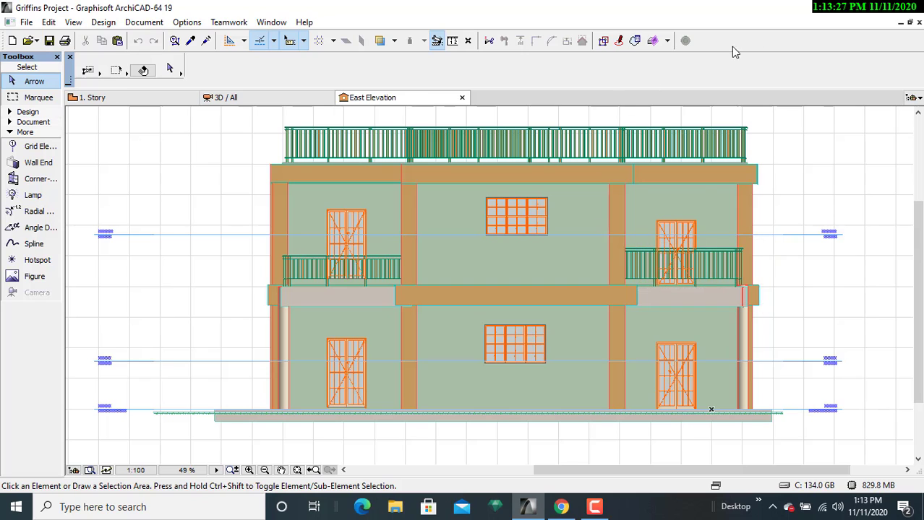
Minimize ArchiCAD and Chrome, then move the East Elevation PDF icon to the desktop's upper right.
left_click(852, 9)
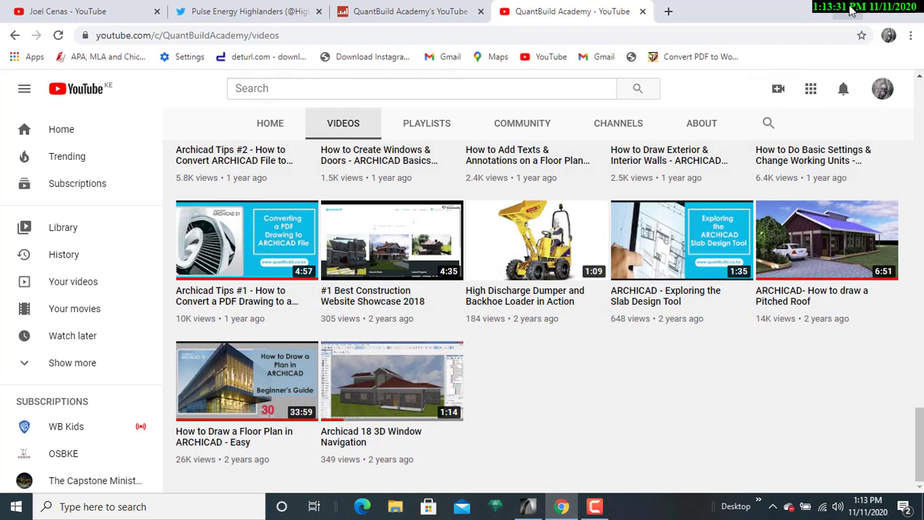
left_click(851, 8)
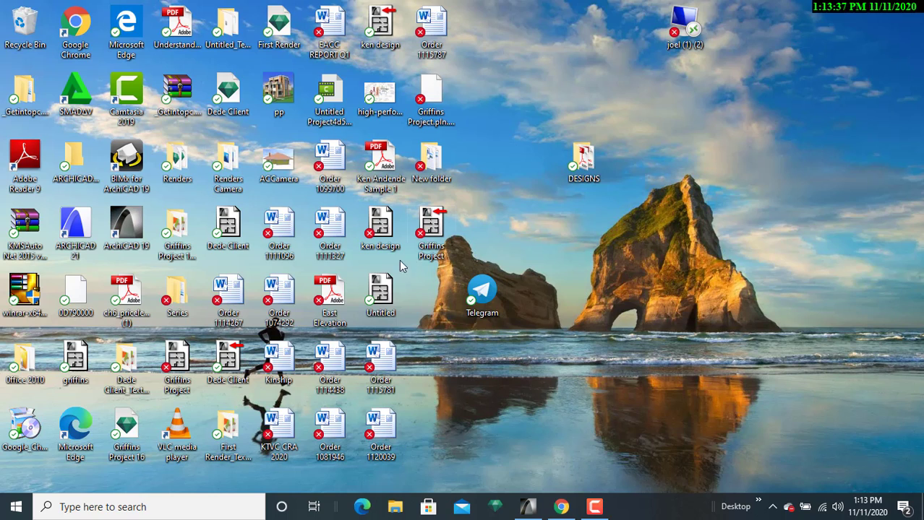
left_click_drag(331, 298, 775, 125)
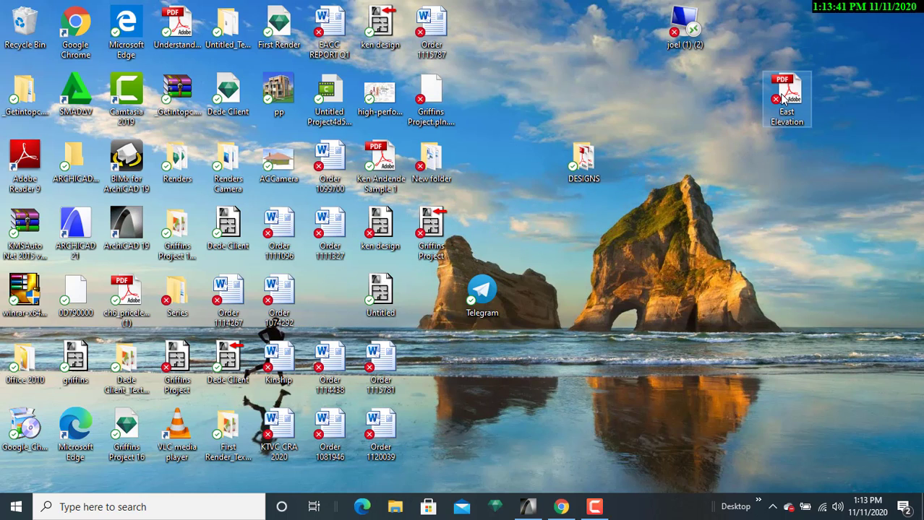
Check East Elevation.pdf in Adobe Reader as a single-page colour drawing, then close it.
double_click(783, 99)
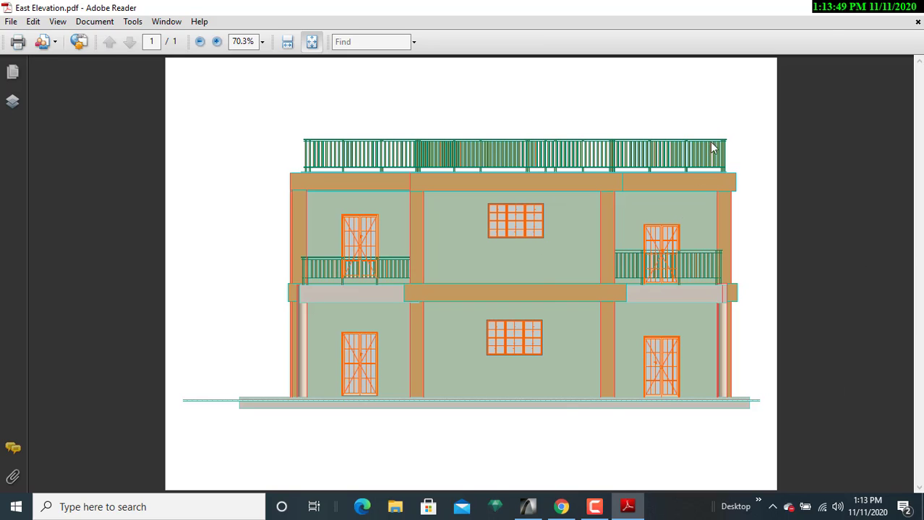
left_click(904, 10)
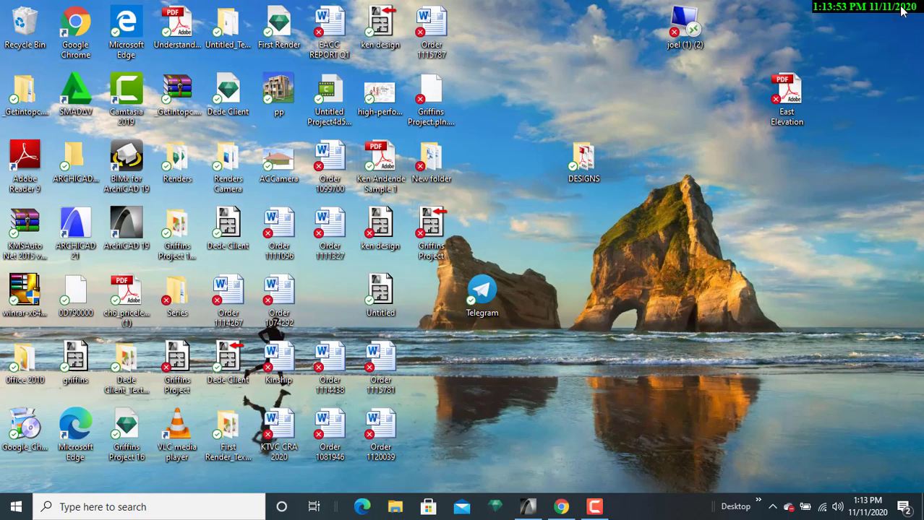
Restore ArchiCAD and open North Elevation in a new tab, adjusting the scrollbars to frame it.
left_click(526, 506)
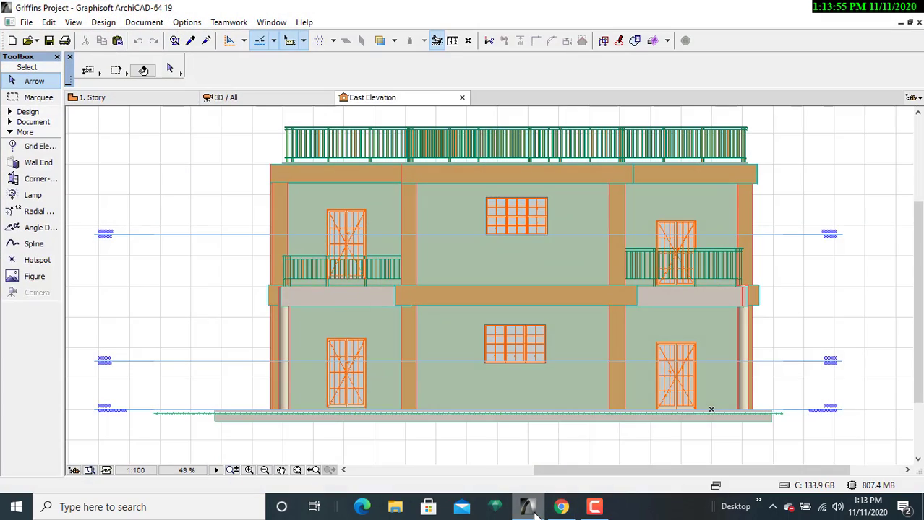
left_click(912, 98)
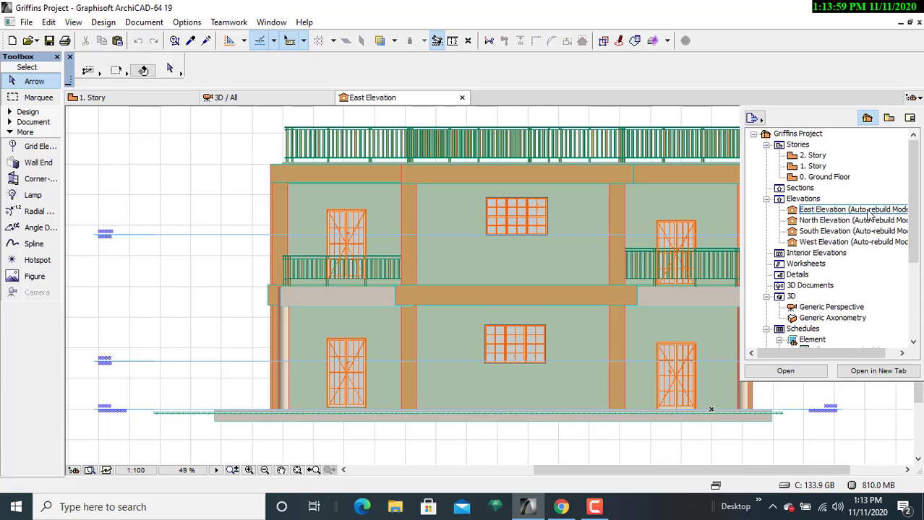
double_click(822, 224)
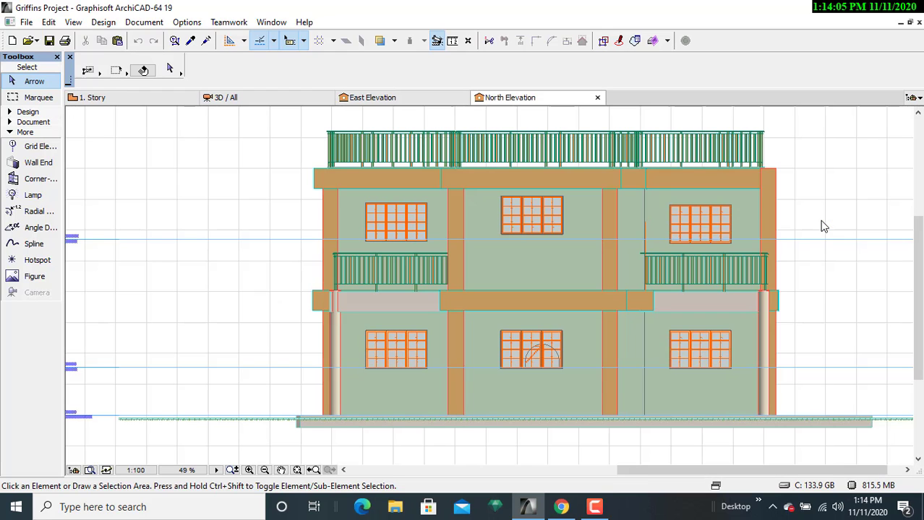
mouse_move(709, 470)
left_mouse_down()
mouse_move(685, 471)
mouse_move(731, 467)
mouse_move(710, 472)
left_mouse_up()
mouse_move(918, 331)
left_mouse_down()
mouse_move(918, 320)
mouse_move(918, 349)
left_mouse_up()
mouse_move(746, 470)
left_mouse_down()
mouse_move(779, 470)
mouse_move(711, 472)
mouse_move(732, 472)
left_mouse_up()
left_click_drag(919, 298, 920, 281)
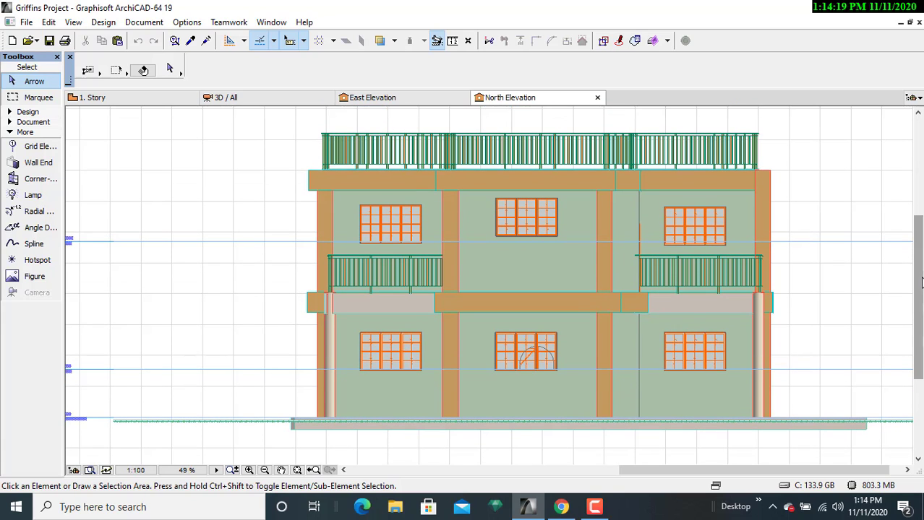
left_click(26, 22)
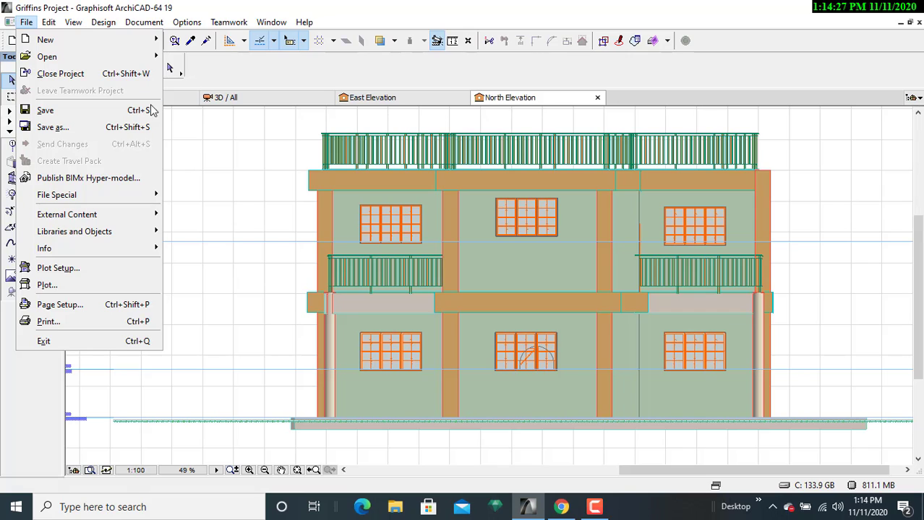
Save 'North Elevation' as a fit-to-page colour PDF on the Desktop, then minimize ArchiCAD.
left_click(88, 126)
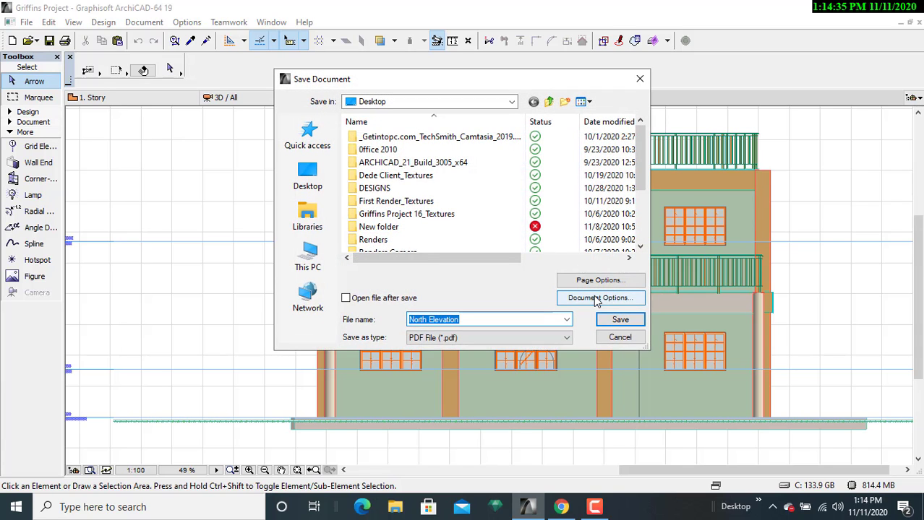
left_click(307, 177)
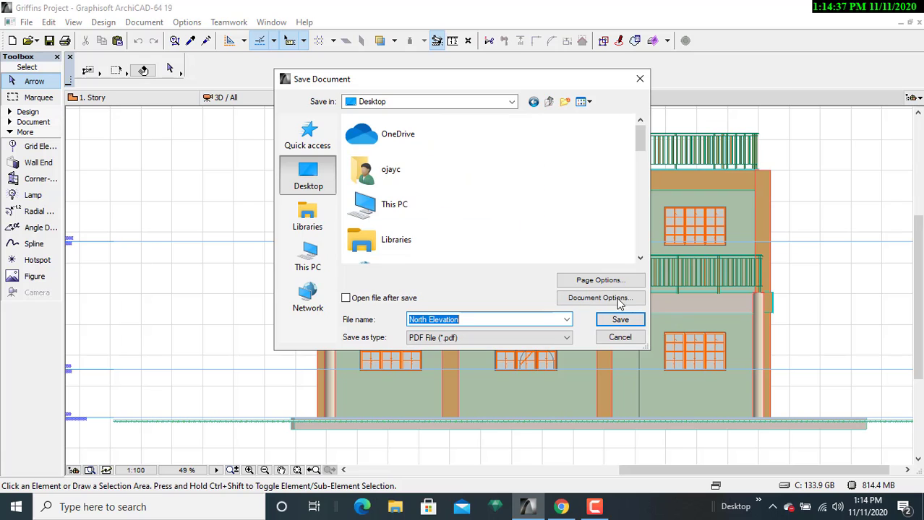
left_click(599, 299)
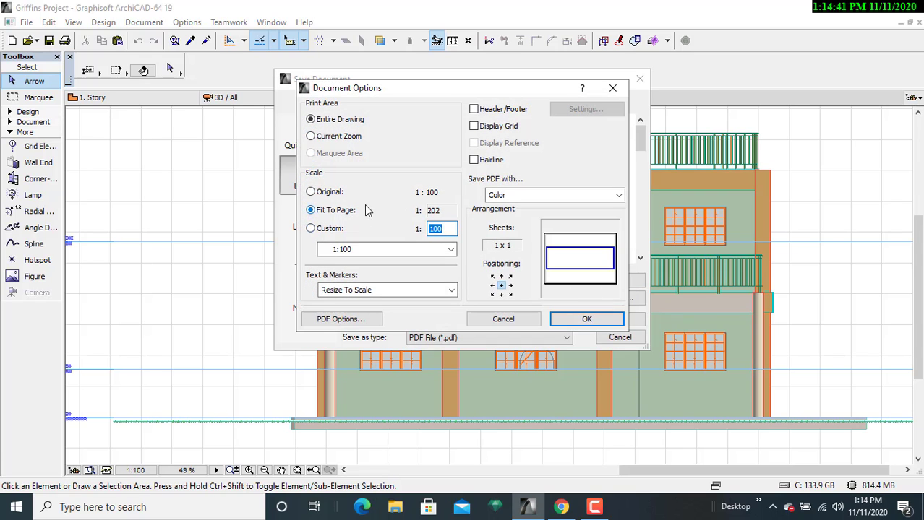
left_click(586, 323)
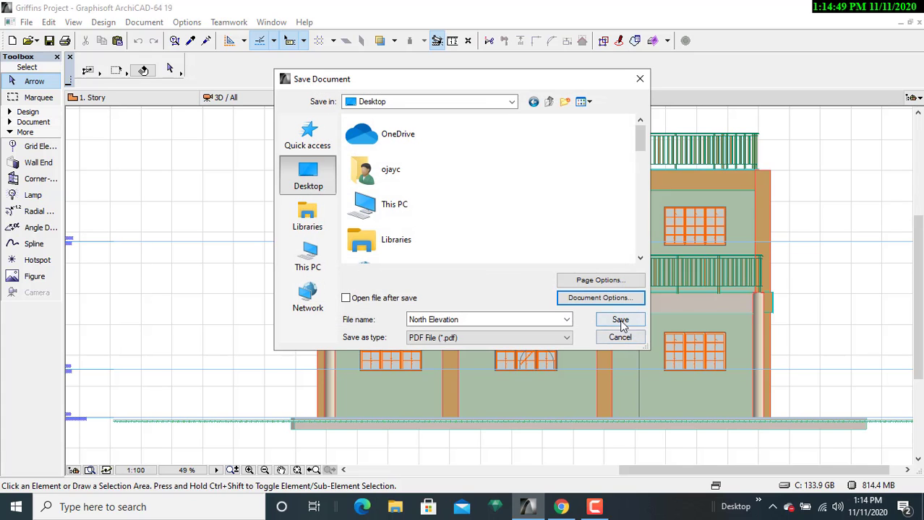
left_click(618, 322)
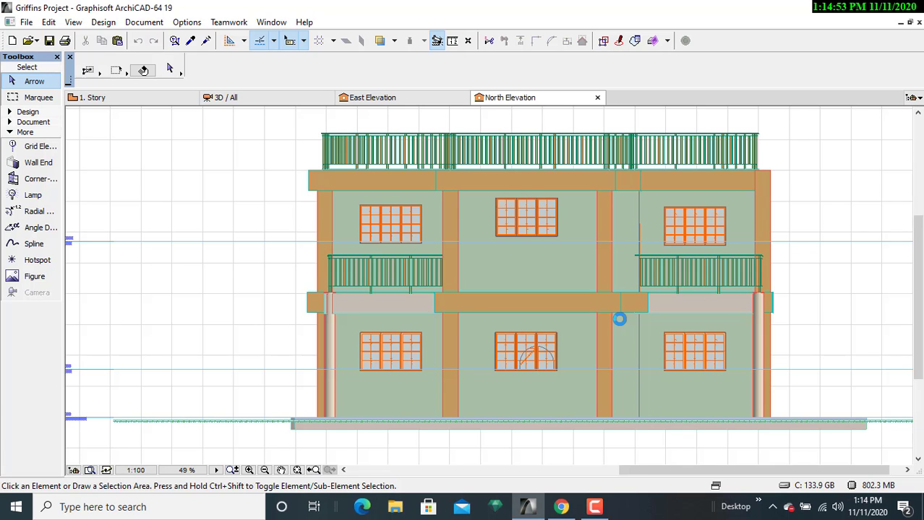
left_click(850, 11)
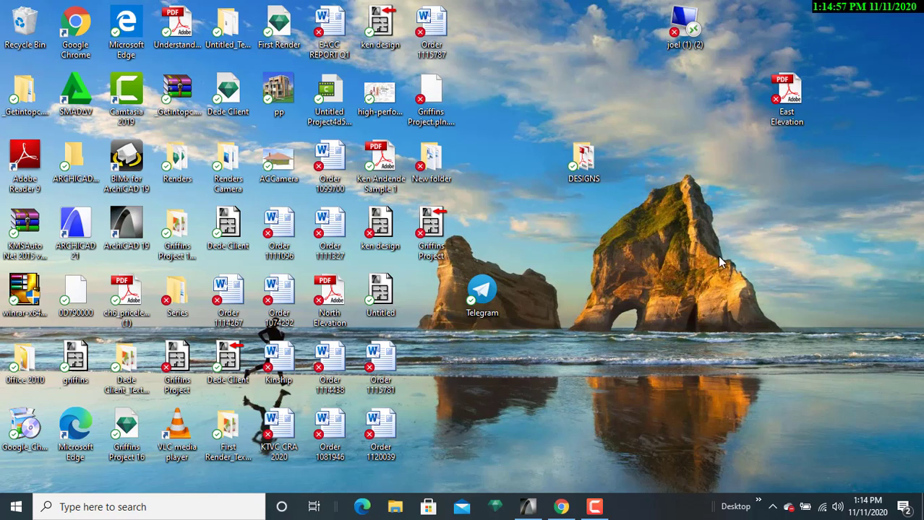
double_click(322, 290)
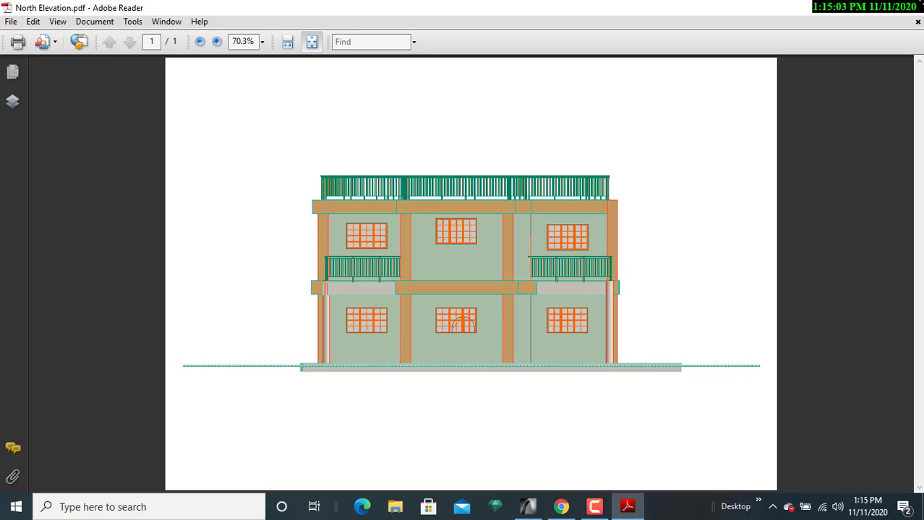
left_click(914, 8)
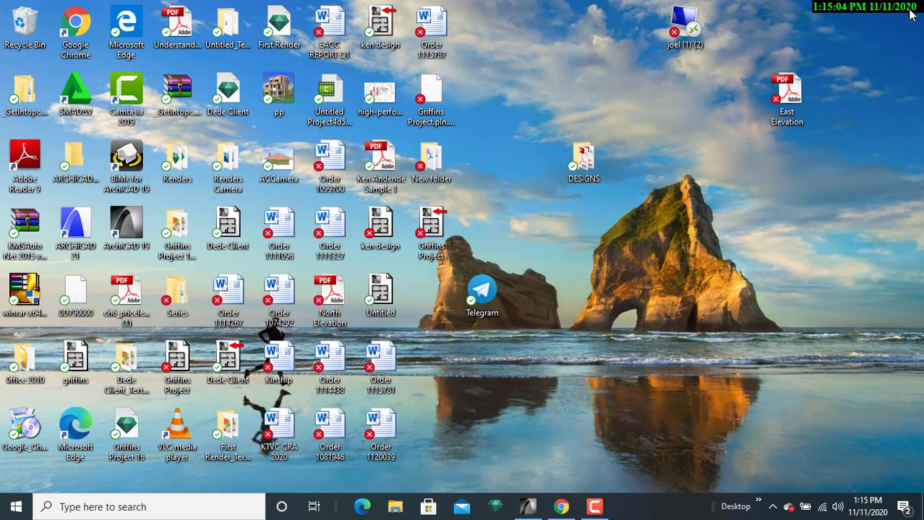
Restore ArchiCAD, open South Elevation in a new tab, and zoom and pan to enlarge the façade.
left_click(528, 506)
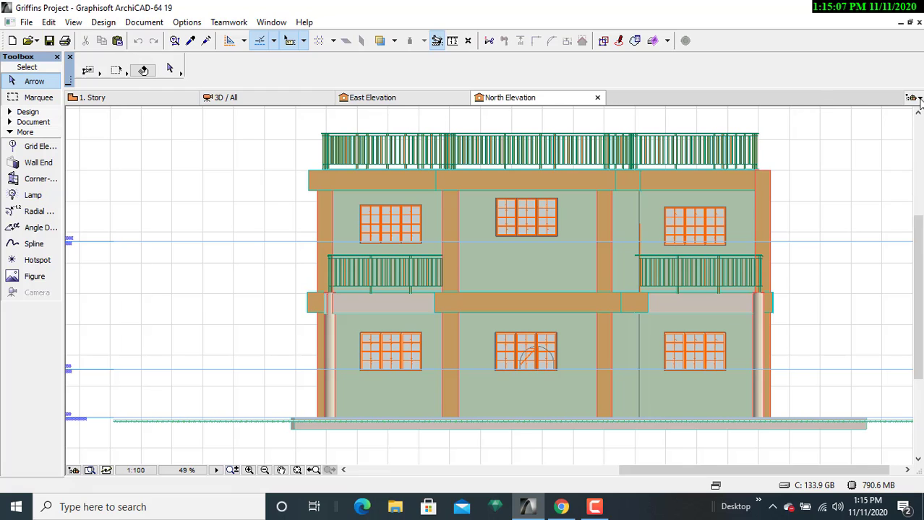
left_click(912, 96)
double_click(828, 232)
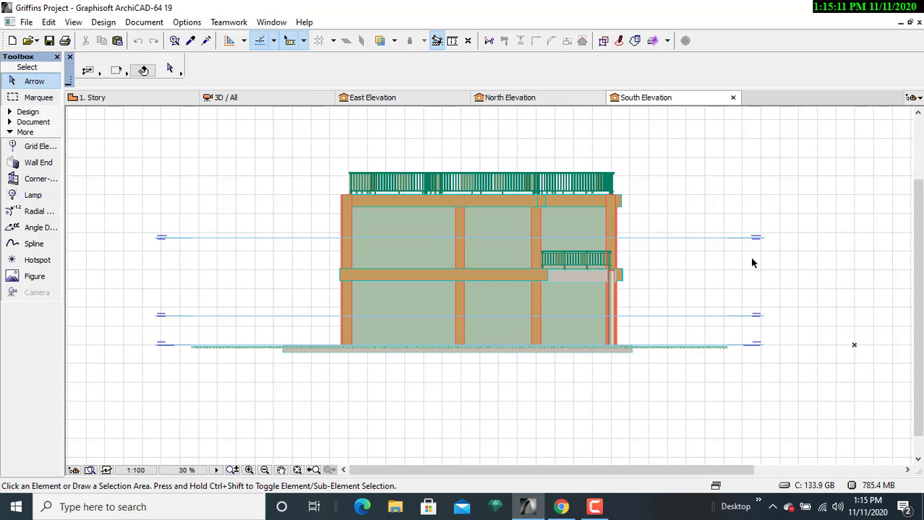
scroll(751, 263, "up", 1)
middle_click_drag(752, 262, 893, 285)
scroll(823, 284, "up", 1)
scroll(892, 285, "up", 1)
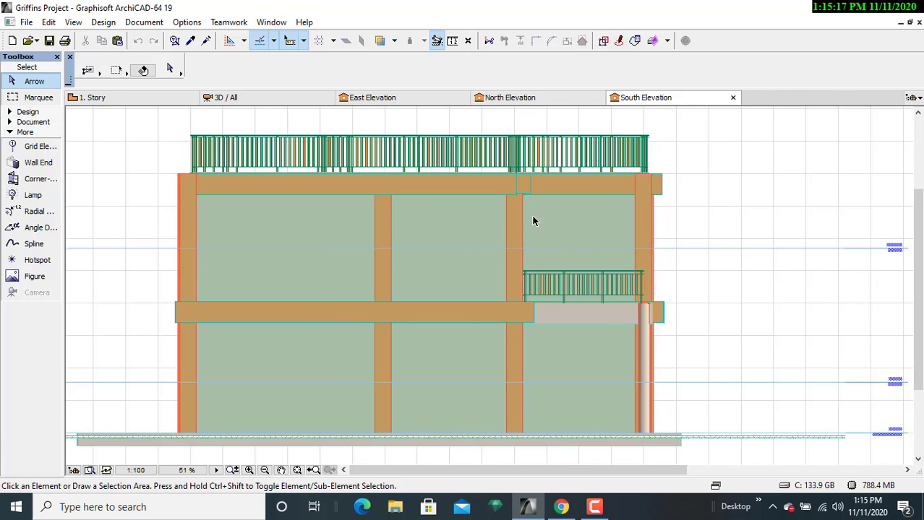
Save 'South Elevation' as a fit-to-page colour PDF on the Desktop via PDF Options, then minimize ArchiCAD.
left_click(27, 22)
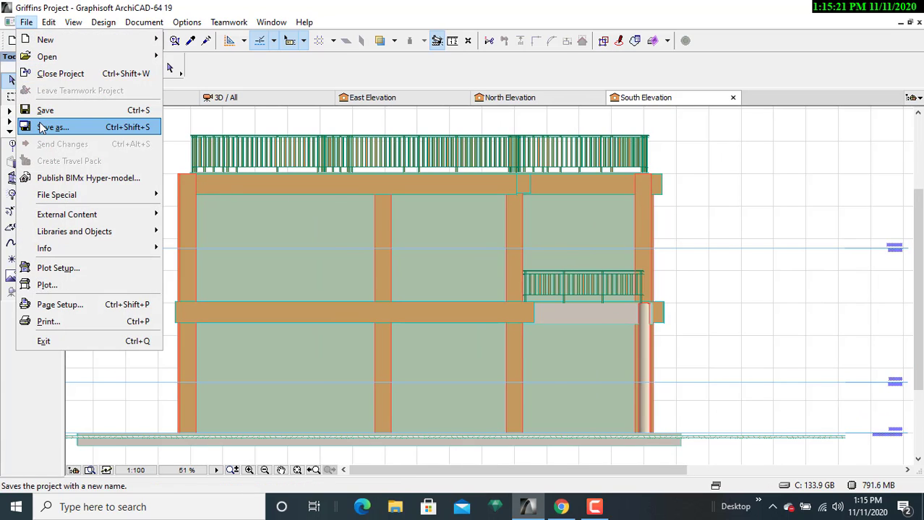
left_click(41, 128)
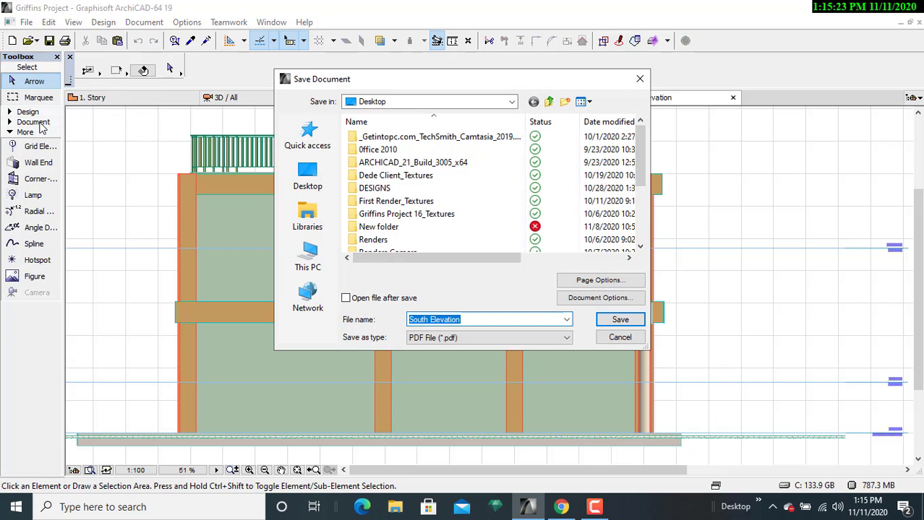
left_click(299, 178)
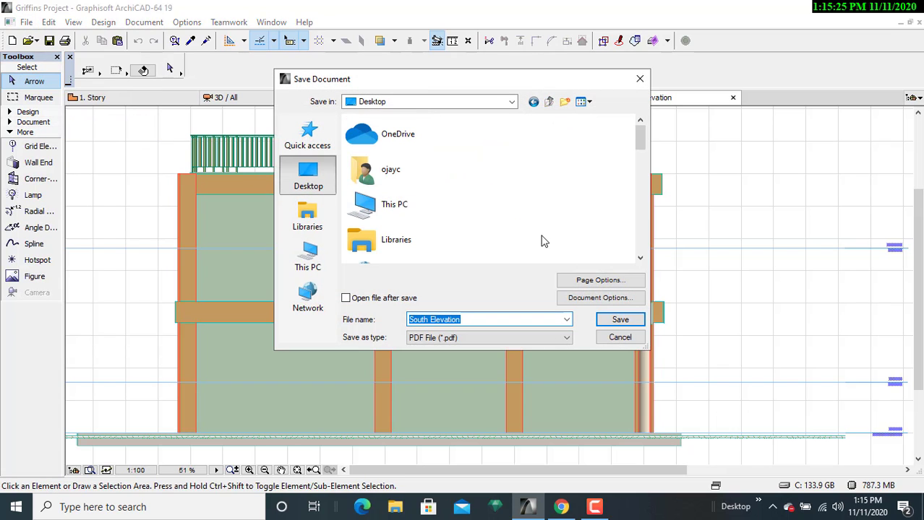
left_click(599, 298)
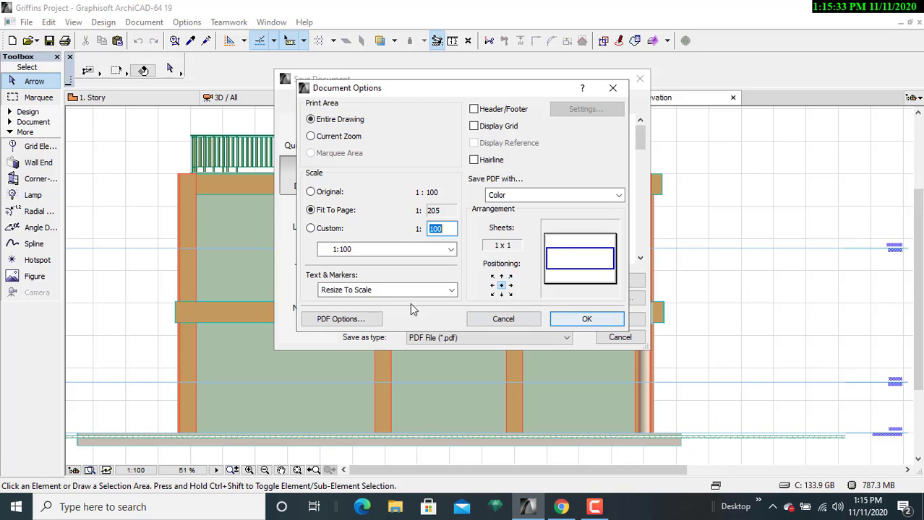
left_click(336, 320)
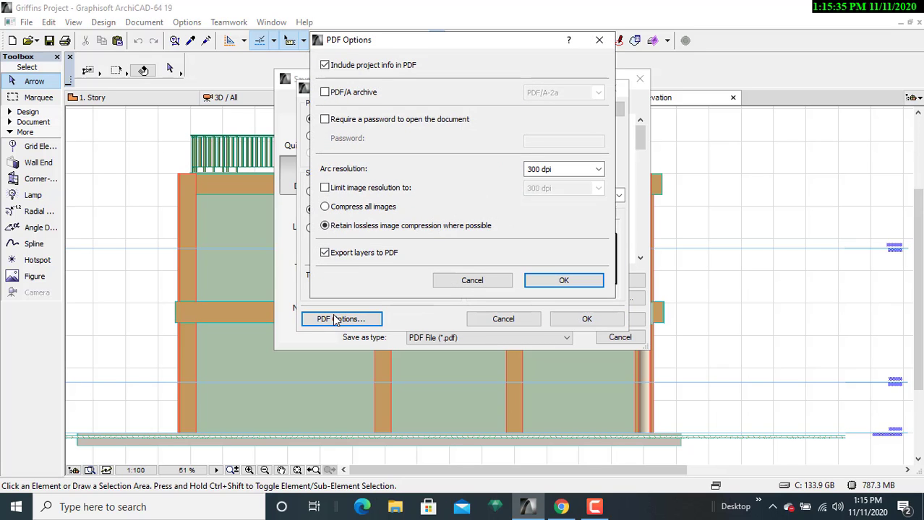
left_click(566, 282)
left_click(586, 319)
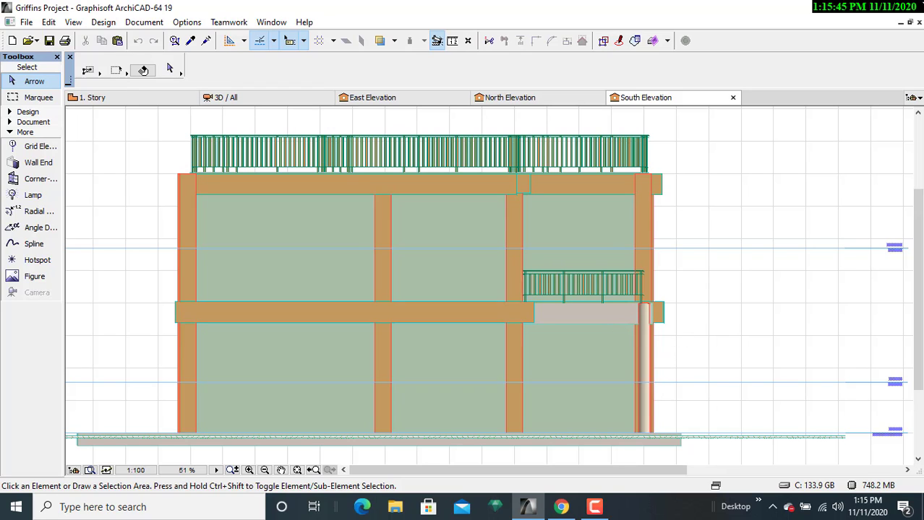
left_click(843, 7)
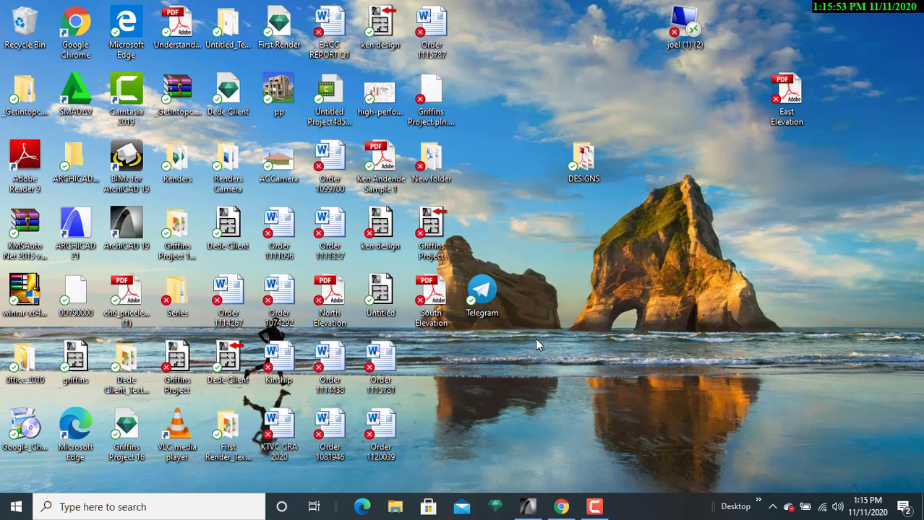
Move the North Elevation PDF under East Elevation and pull South Elevation out of the grid.
left_click_drag(337, 288, 661, 182)
left_click_drag(741, 162, 787, 168)
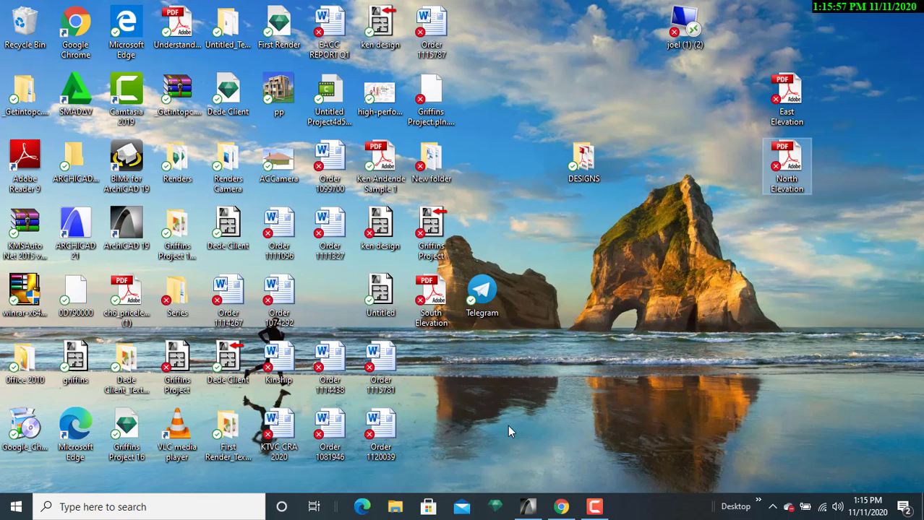
left_click_drag(437, 318, 648, 233)
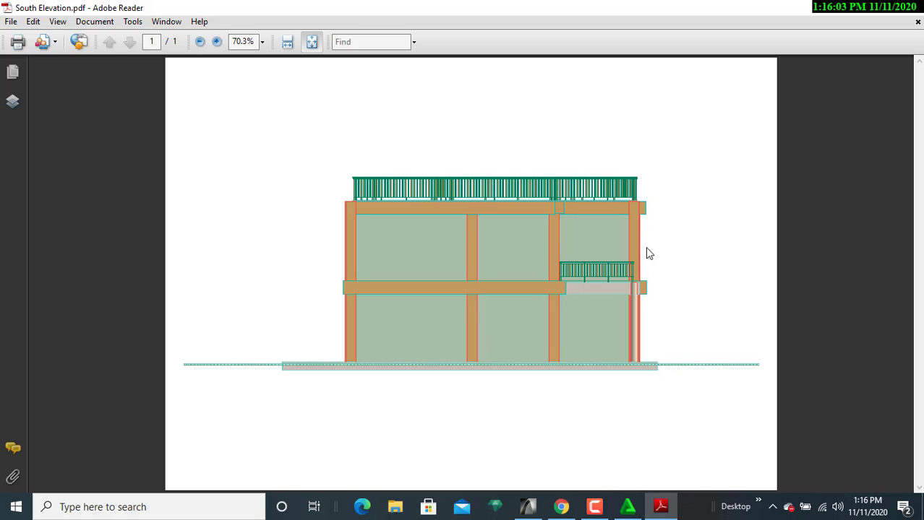
Close the South Elevation PDF in Reader, place it beside North Elevation, and bring Chrome forward.
left_click(915, 9)
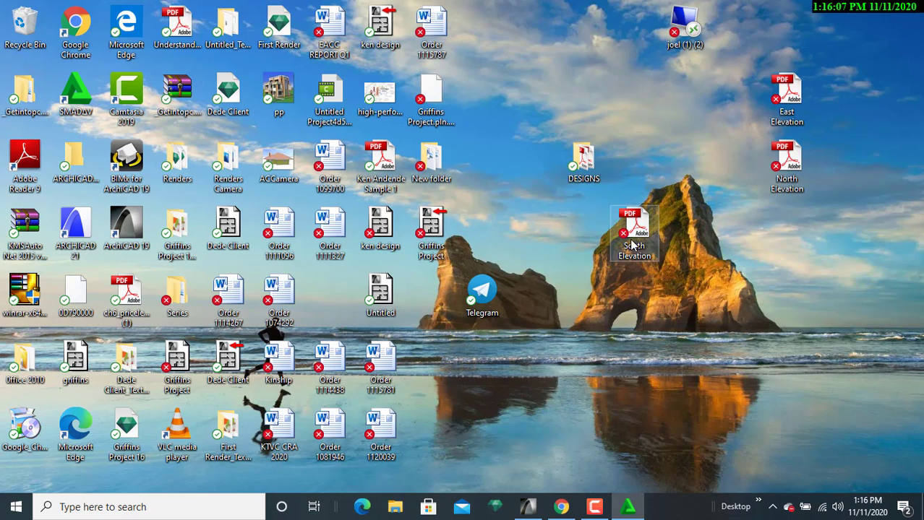
left_click_drag(636, 228, 736, 161)
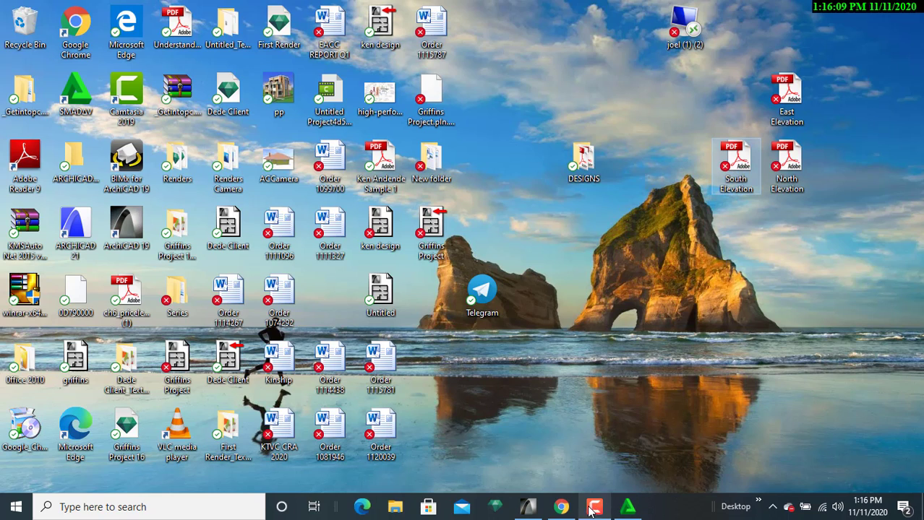
left_click(563, 508)
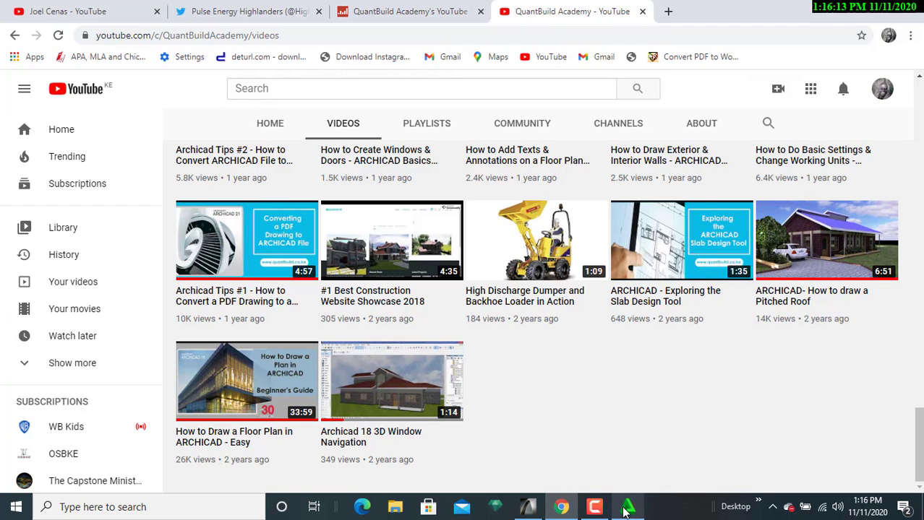
Switch from Chrome's YouTube page back to the ArchiCAD project's South Elevation tab.
mouse_move(626, 510)
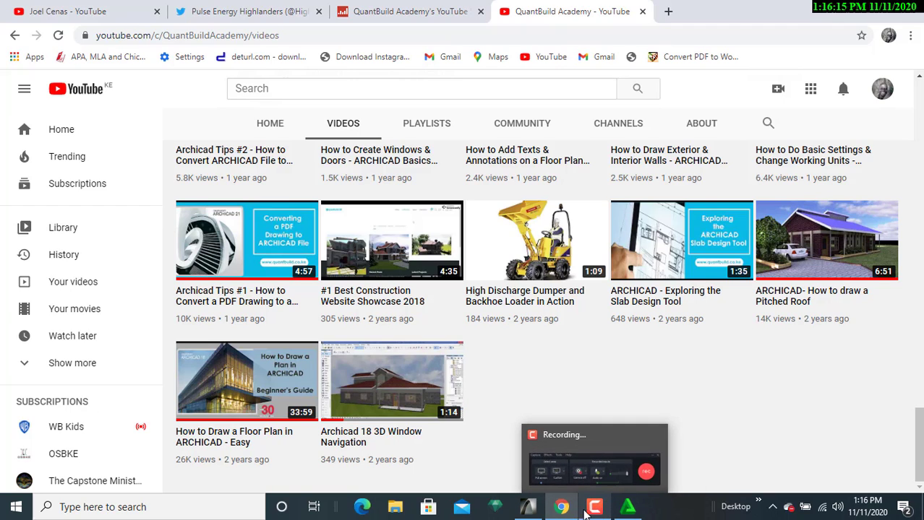
left_click(532, 513)
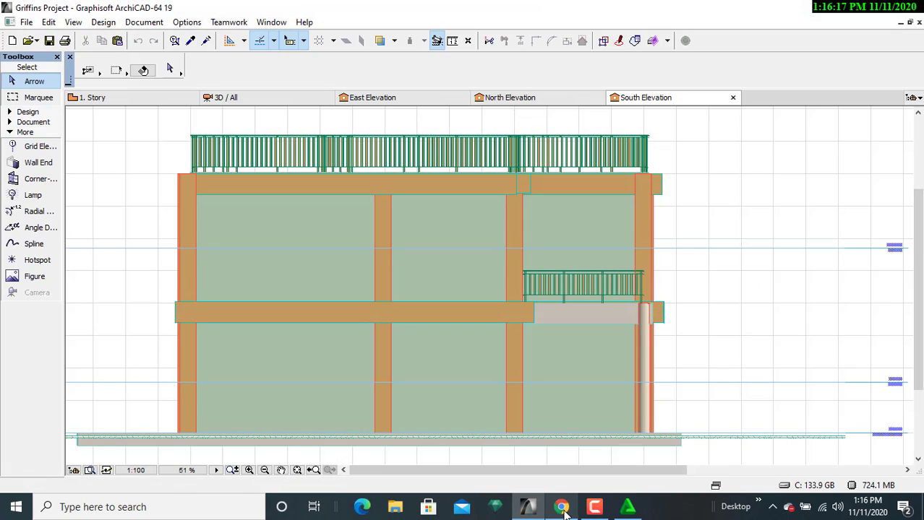
left_click(594, 508)
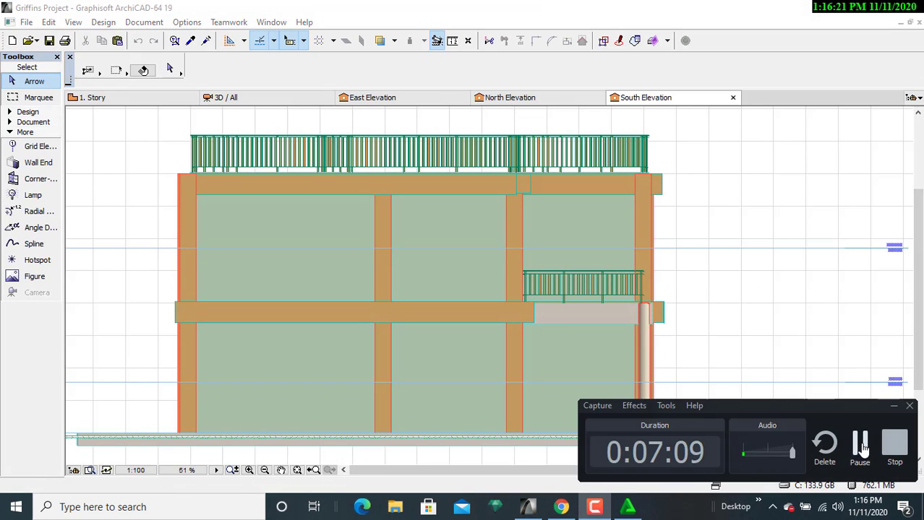
left_click(857, 444)
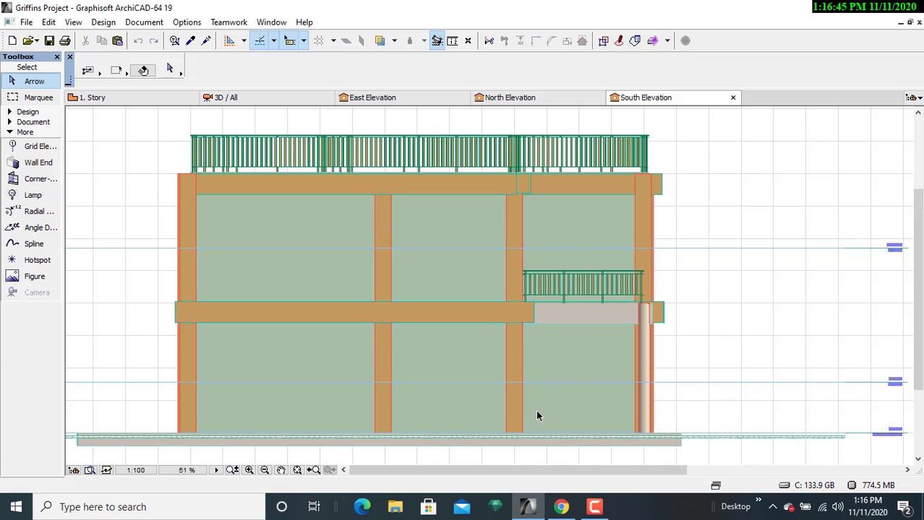
Open West Elevation from the Navigator and pan and zoom until the whole building is centred.
scroll(543, 219, "down", 1)
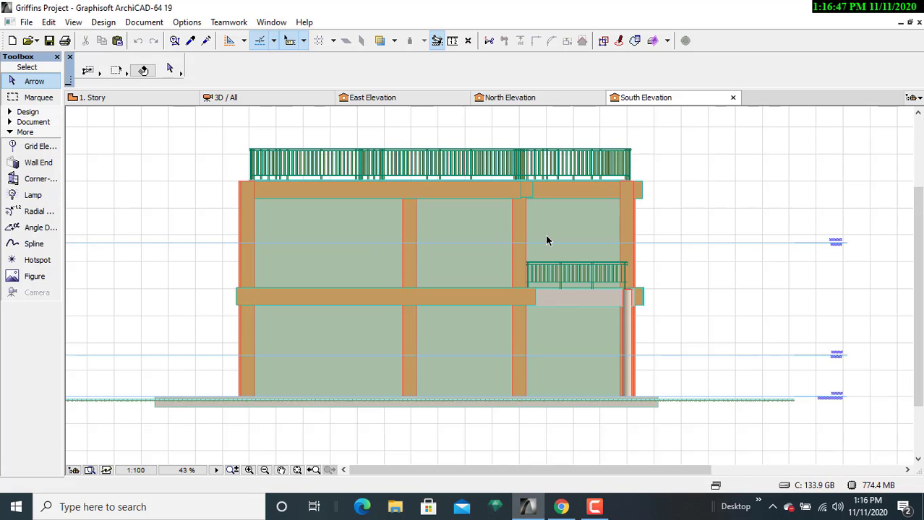
mouse_move(561, 506)
left_click_drag(918, 304, 918, 264)
left_click(912, 98)
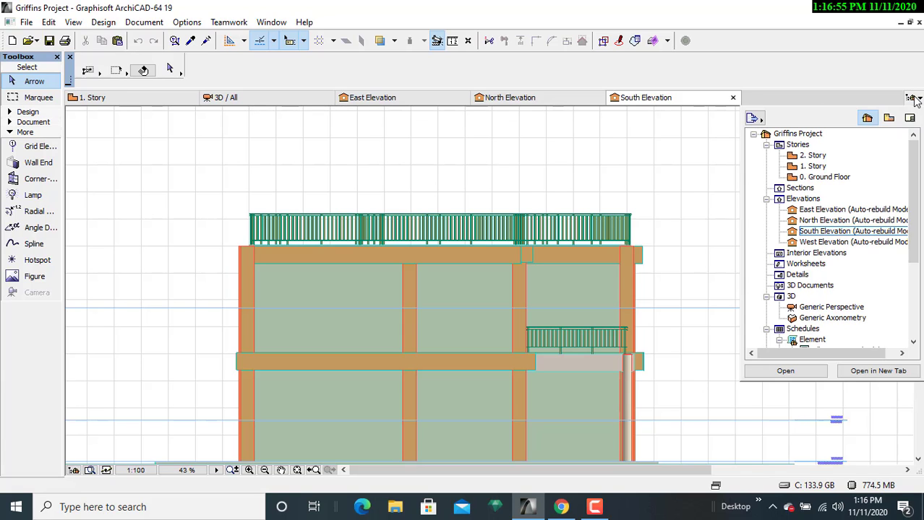
double_click(819, 242)
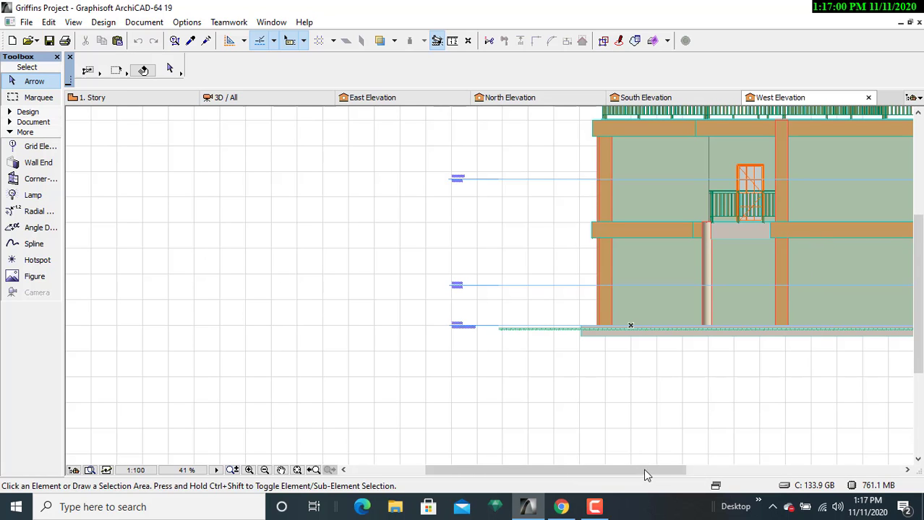
left_click_drag(647, 470, 747, 471)
left_click_drag(920, 352, 915, 319)
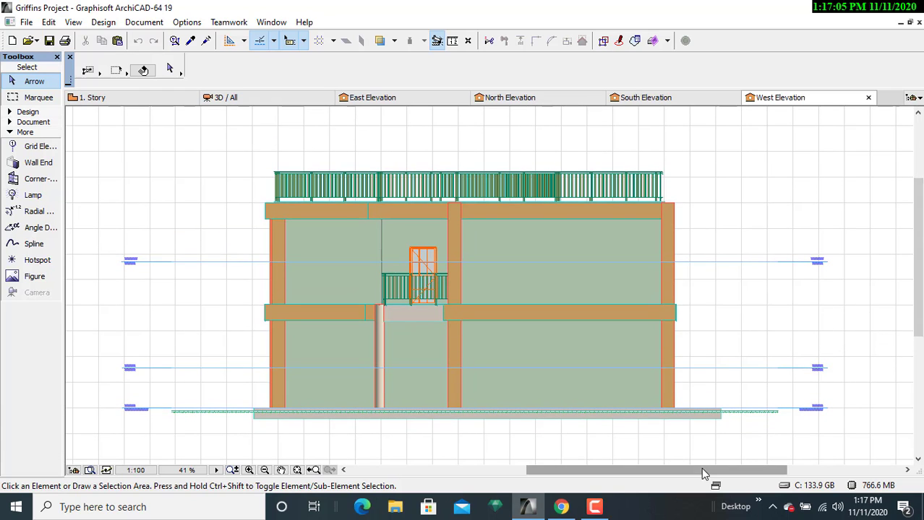
mouse_move(701, 468)
left_mouse_down()
mouse_move(712, 468)
mouse_move(686, 475)
left_mouse_up()
scroll(701, 386, "up", 3)
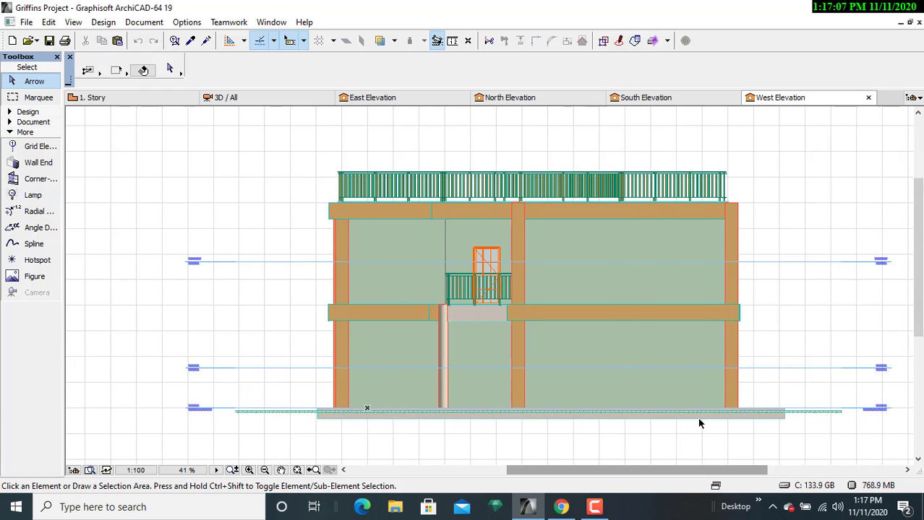
scroll(705, 347, "down", 1)
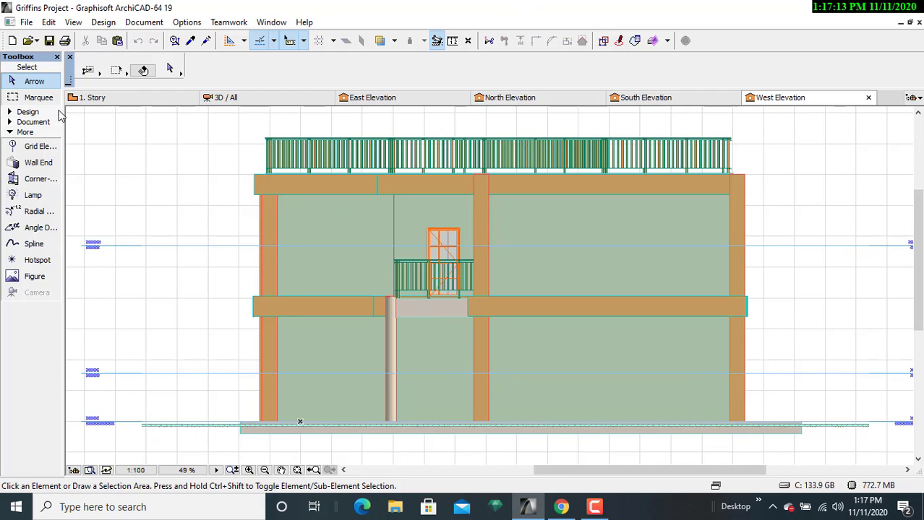
Save the view to the Desktop as a colour 'West Elevation' PDF, entire drawing fitted to page.
left_click(26, 22)
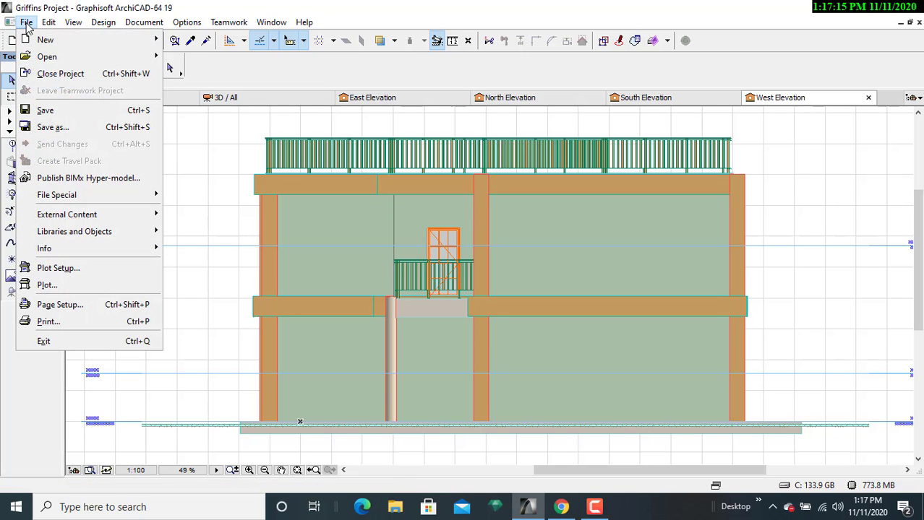
left_click(59, 128)
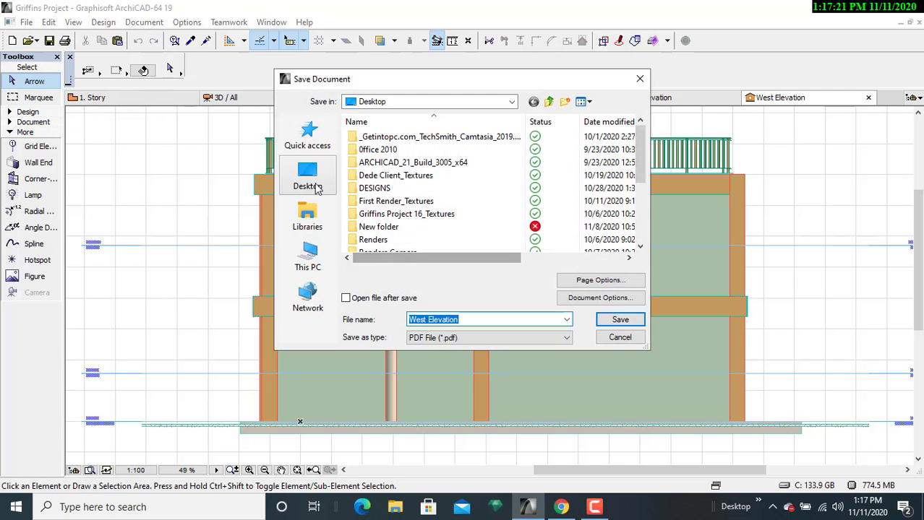
left_click(296, 180)
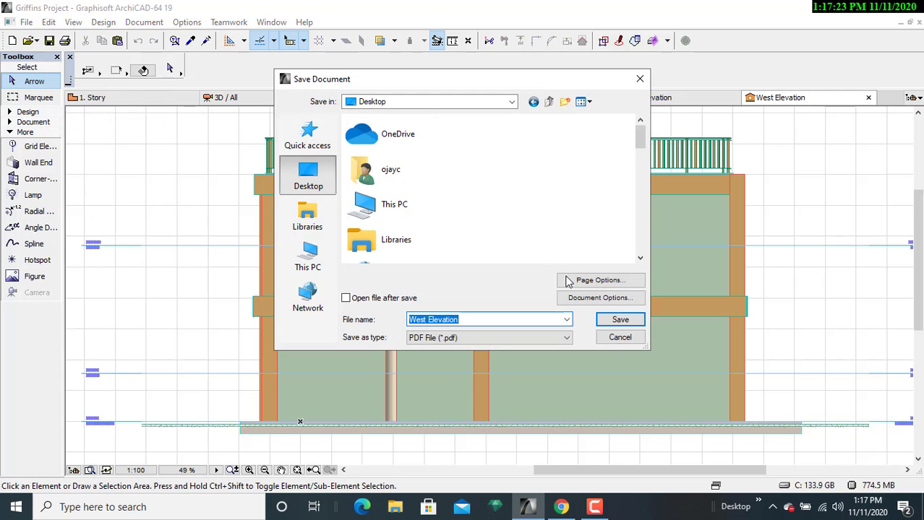
left_click(596, 298)
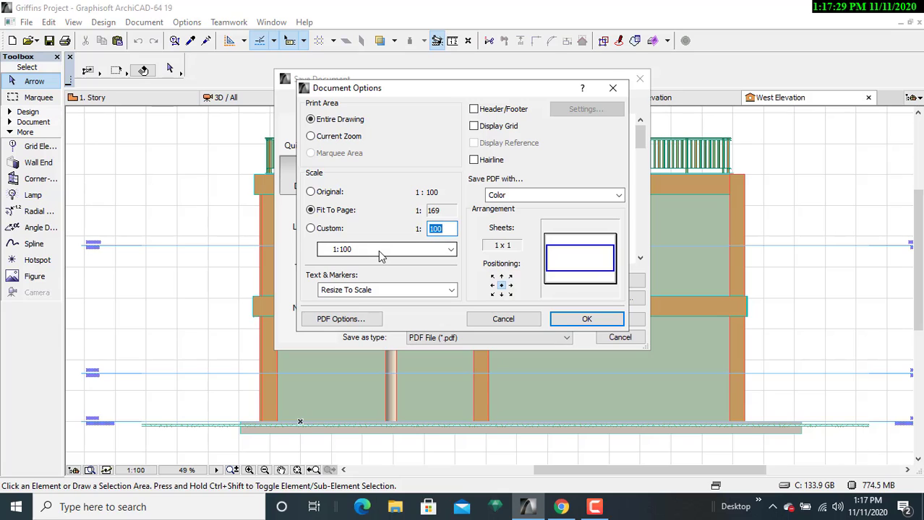
left_click(585, 320)
left_click(620, 320)
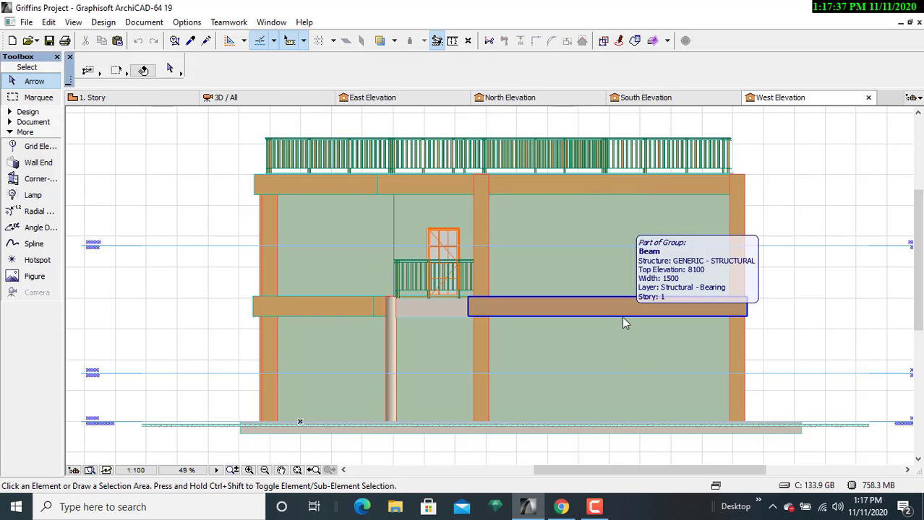
Switch to Chrome and minimize it to reveal the desktop with the elevation PDFs.
key("alt+Tab")
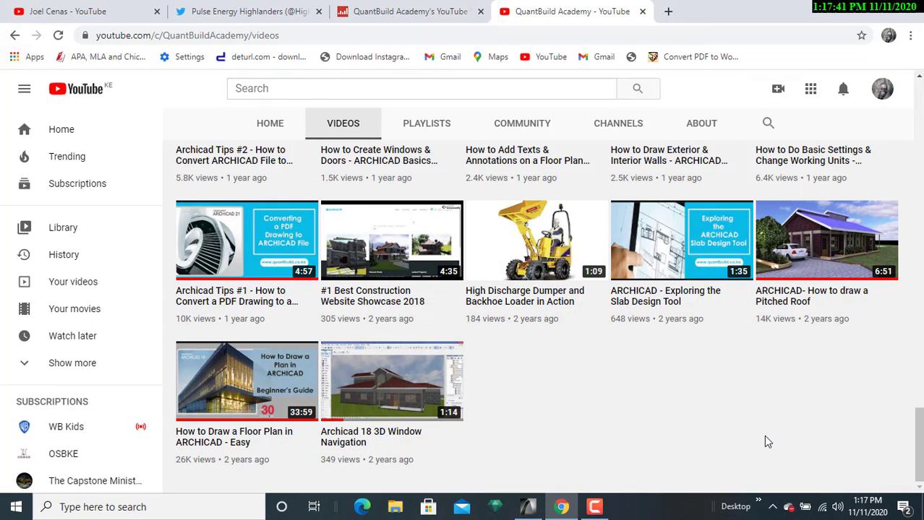
left_click(594, 506)
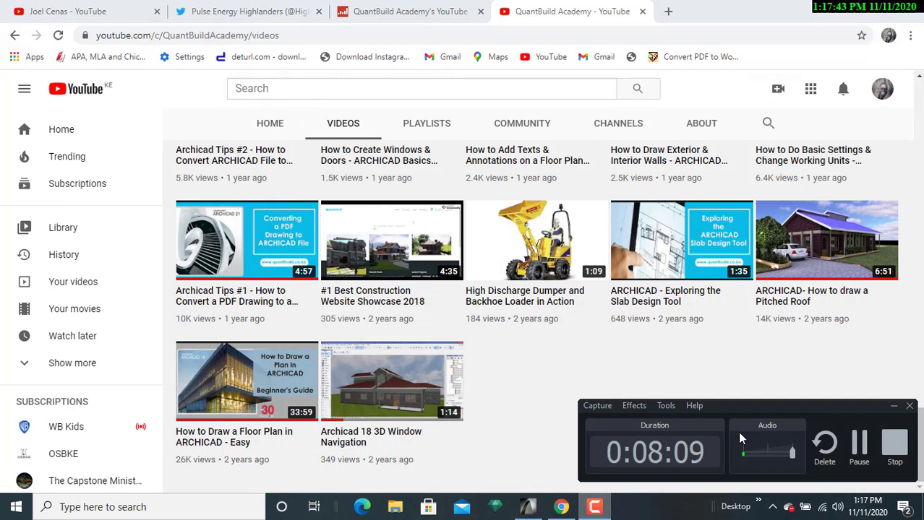
left_click(858, 9)
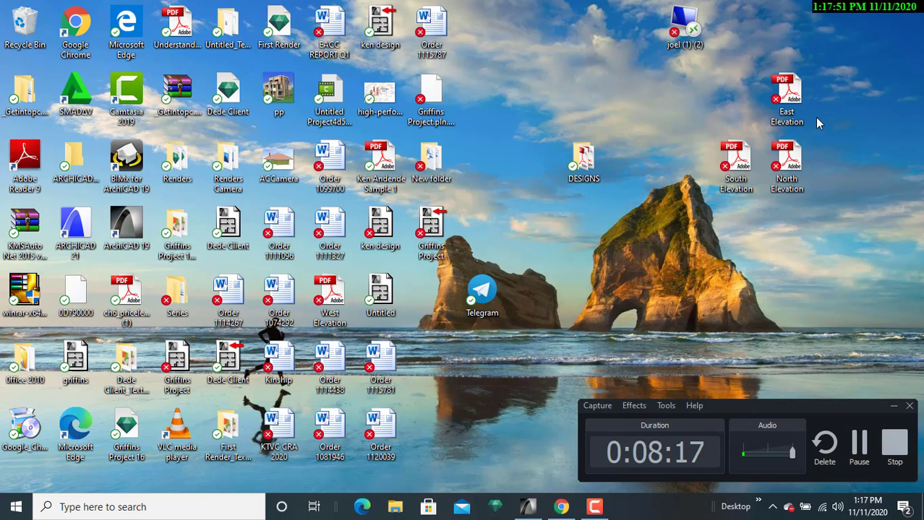
Open West Elevation.pdf from the desktop in Adobe Reader, showing the colour façade at 70.3%.
double_click(324, 311)
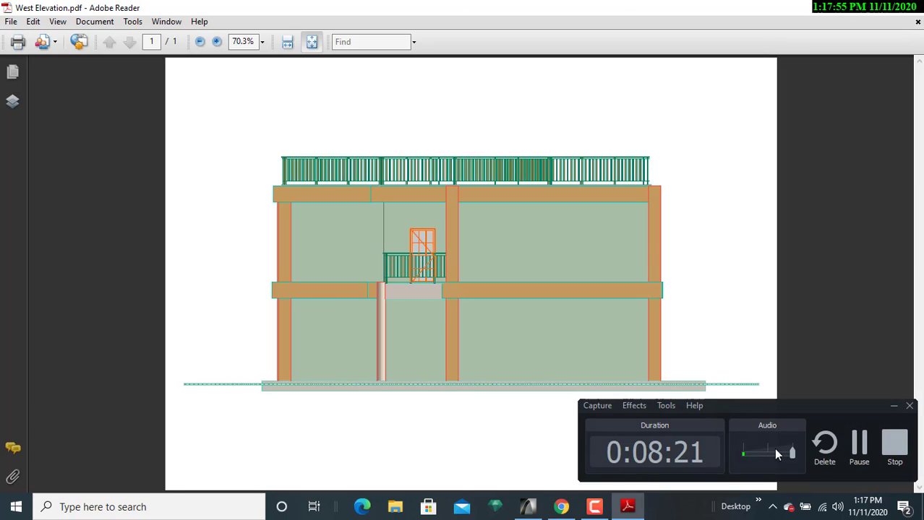
left_click(893, 407)
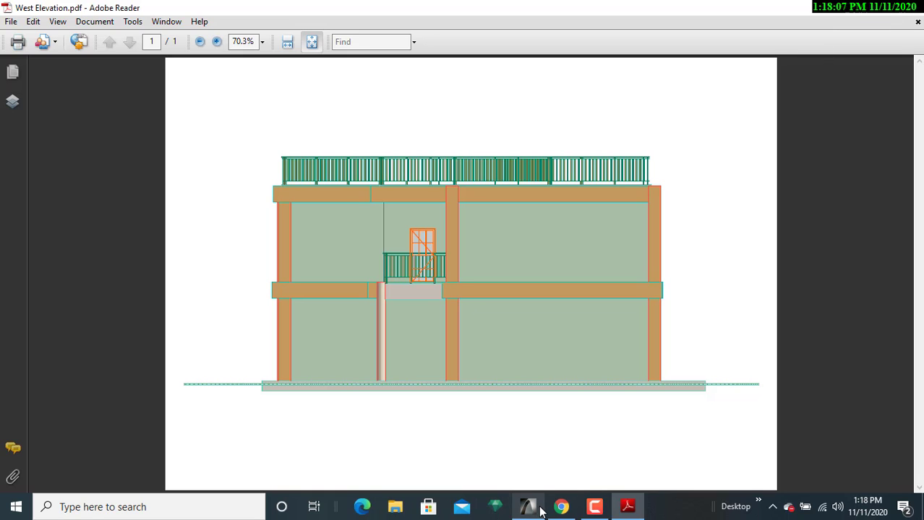
Return to ArchiCAD's West Elevation and open the Navigator tree at Interior Elevations.
mouse_move(564, 511)
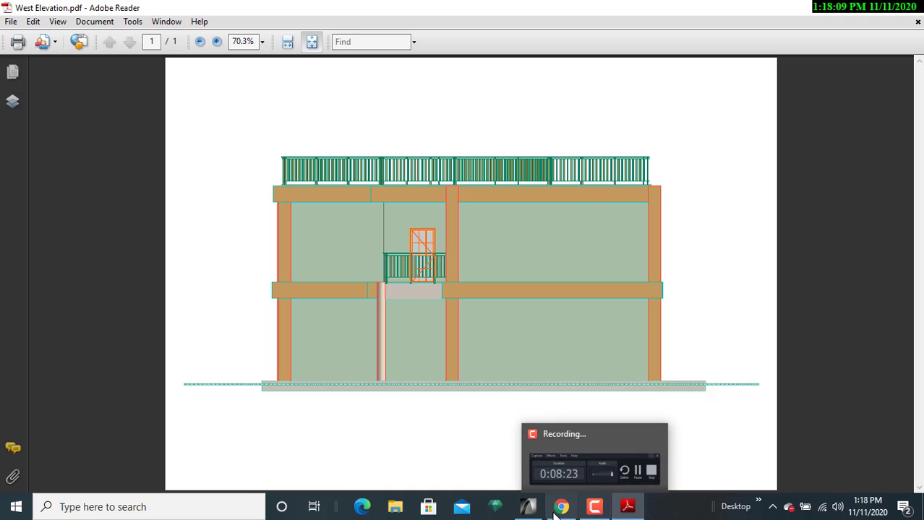
left_click(528, 509)
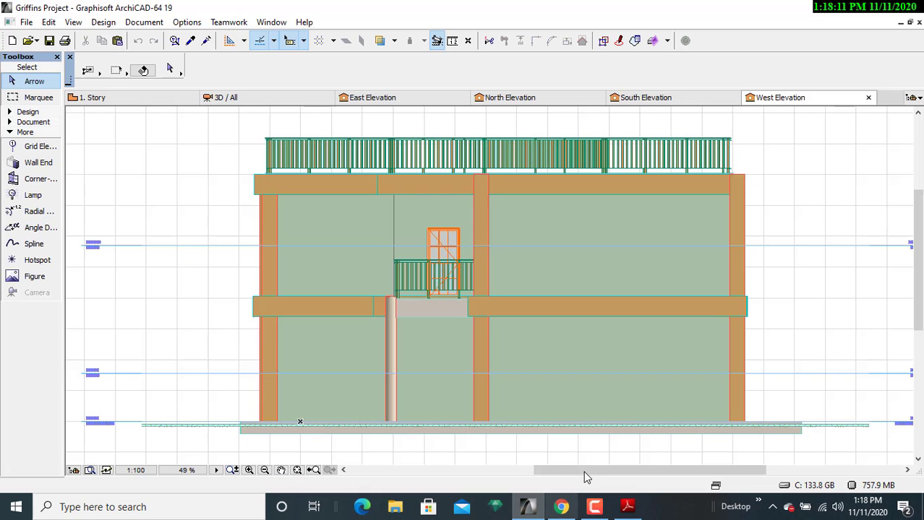
left_click_drag(918, 294, 918, 262)
left_click(914, 98)
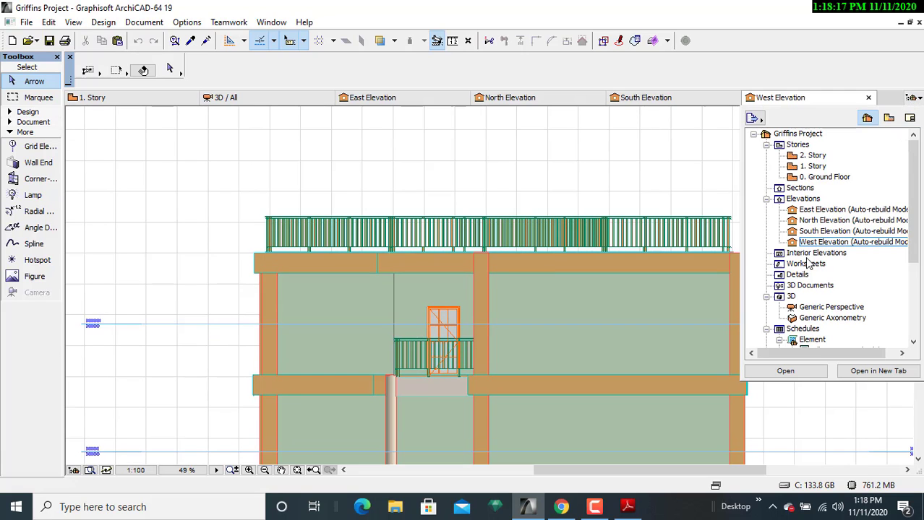
left_click(802, 254)
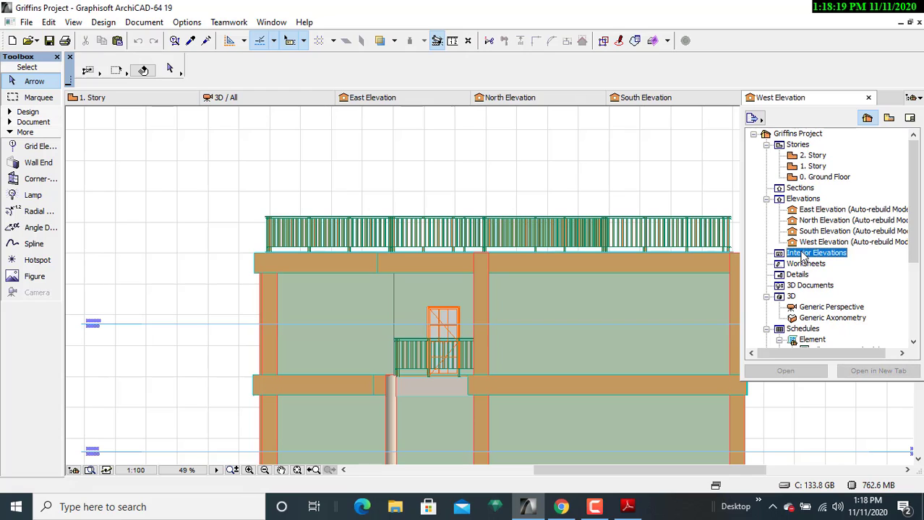
Close the Navigator, switch to the 3D / All view, and orbit from roof terraces to a low side angle.
left_click(693, 473)
left_click_drag(723, 469, 690, 472)
left_click(139, 104)
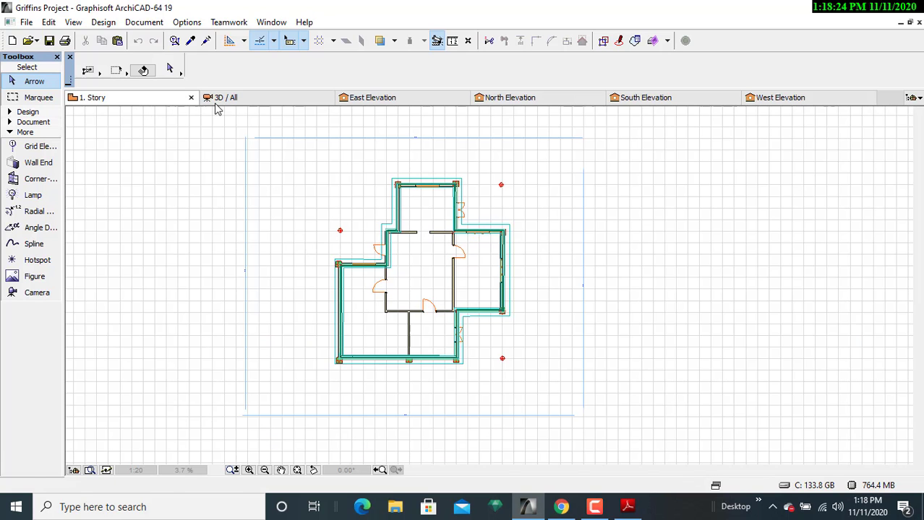
left_click(255, 102)
left_click_drag(350, 296, 390, 223)
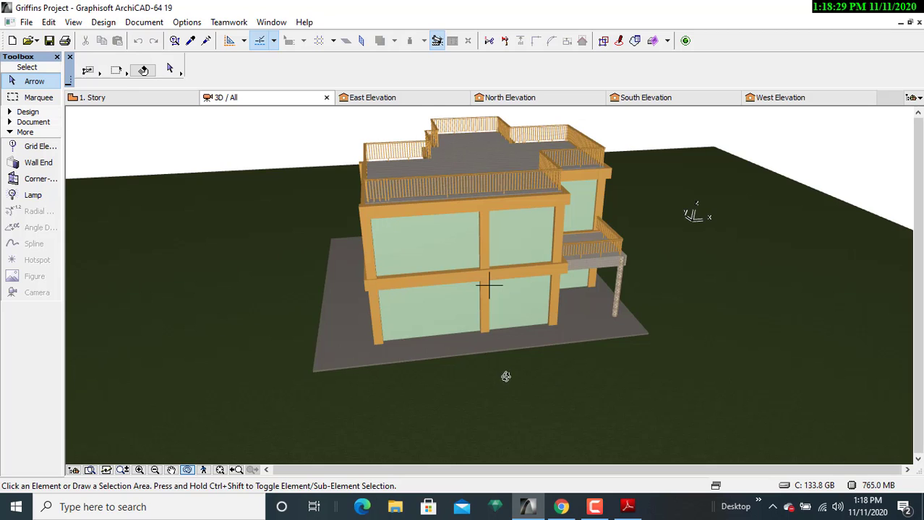
left_click_drag(506, 373, 354, 356)
View the East Elevation, then orbit the 3D model round toward its east face.
left_click(417, 97)
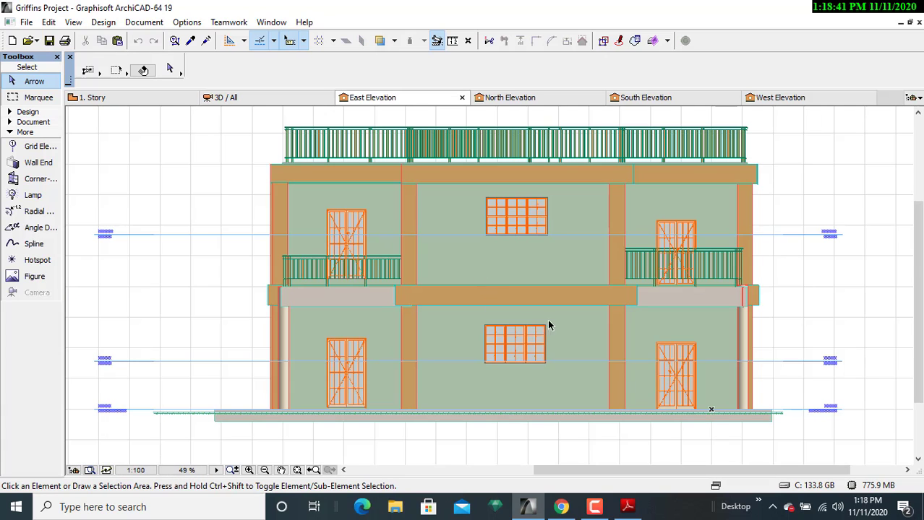
scroll(564, 314, "down", 1)
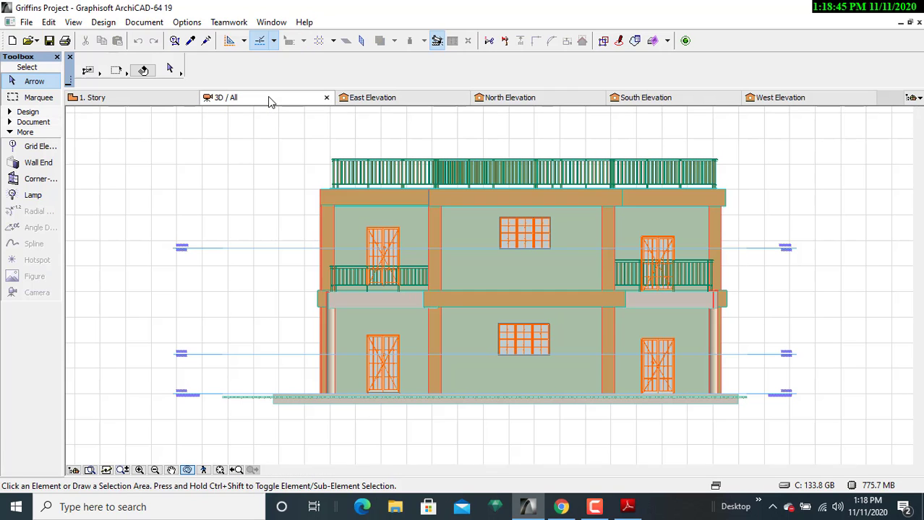
left_click(267, 99)
mouse_move(610, 386)
middle_mouse_down("shift")
mouse_move(511, 389)
mouse_move(396, 369)
mouse_move(614, 400)
middle_mouse_up("shift")
middle_click_drag(482, 402, 414, 337, "shift")
Toggle between the East Elevation and 3D views to compare them.
left_click(401, 97)
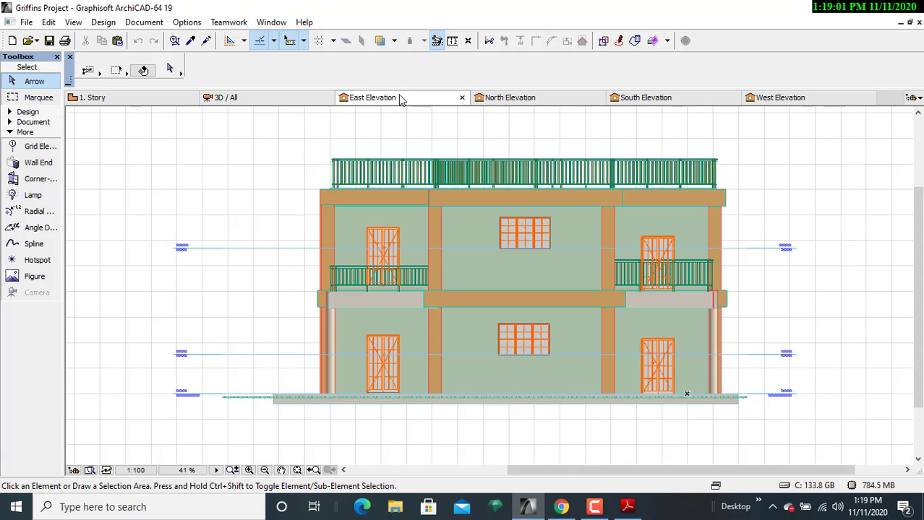
left_click(288, 98)
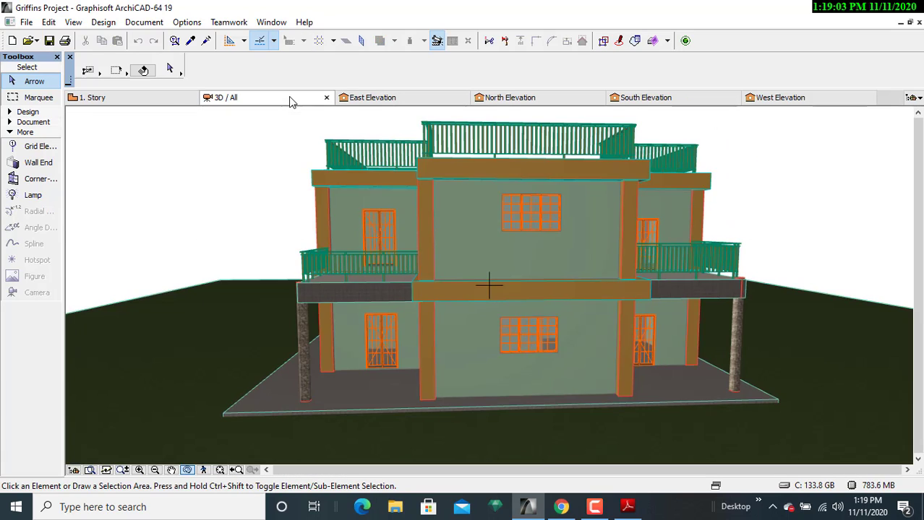
left_click(408, 99)
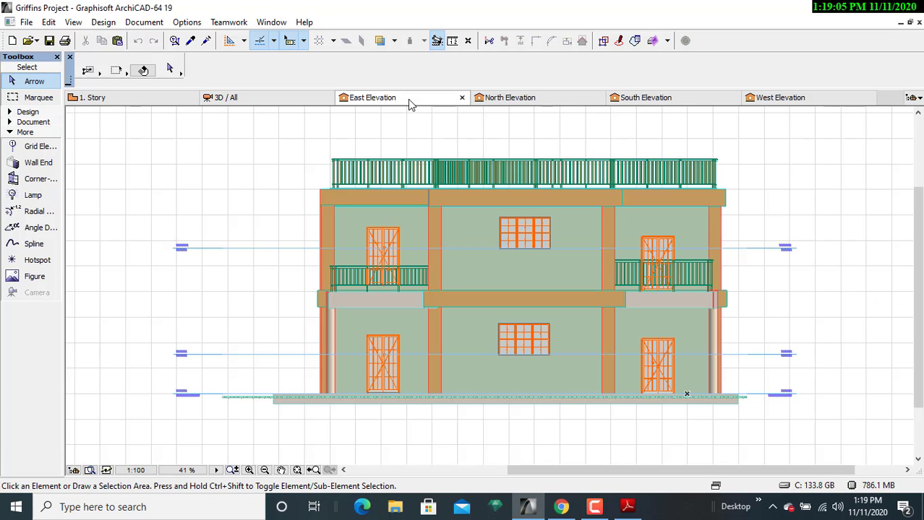
Flip between the North Elevation, 3D / All and East Elevation tabs.
left_click(511, 102)
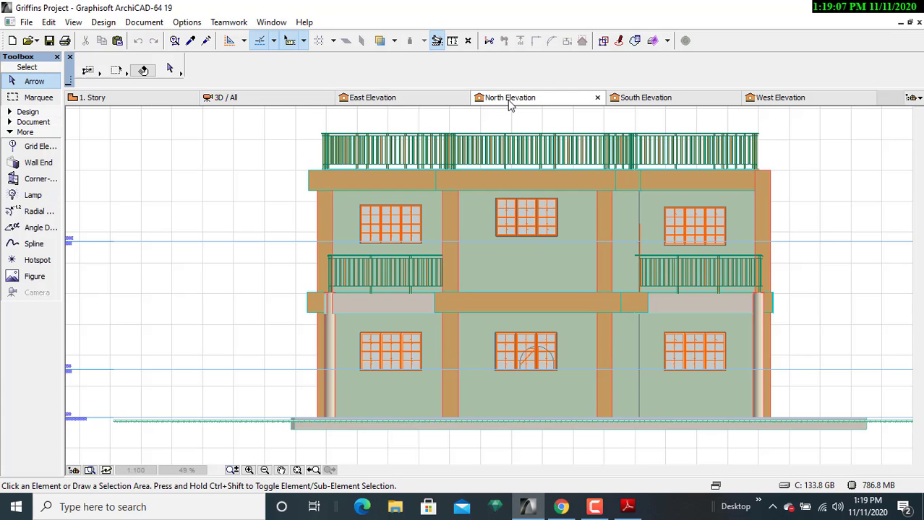
left_click(271, 99)
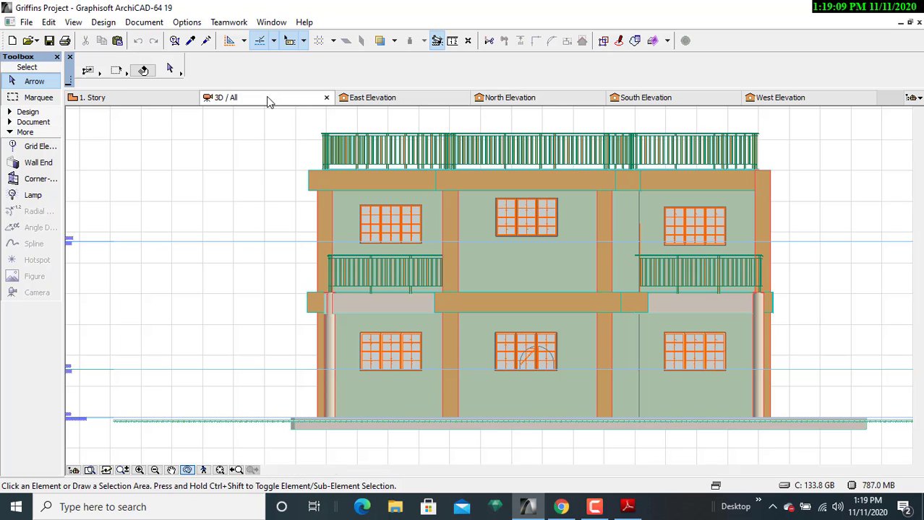
left_click(400, 102)
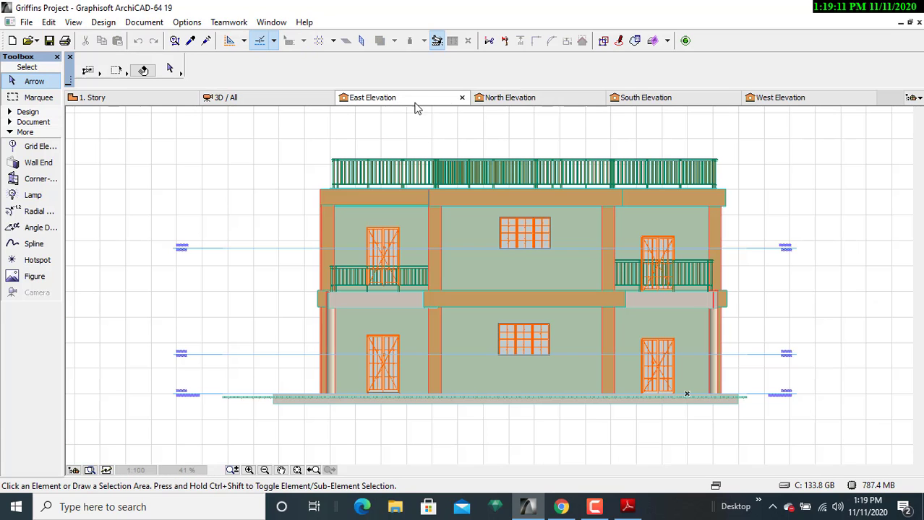
left_click(516, 101)
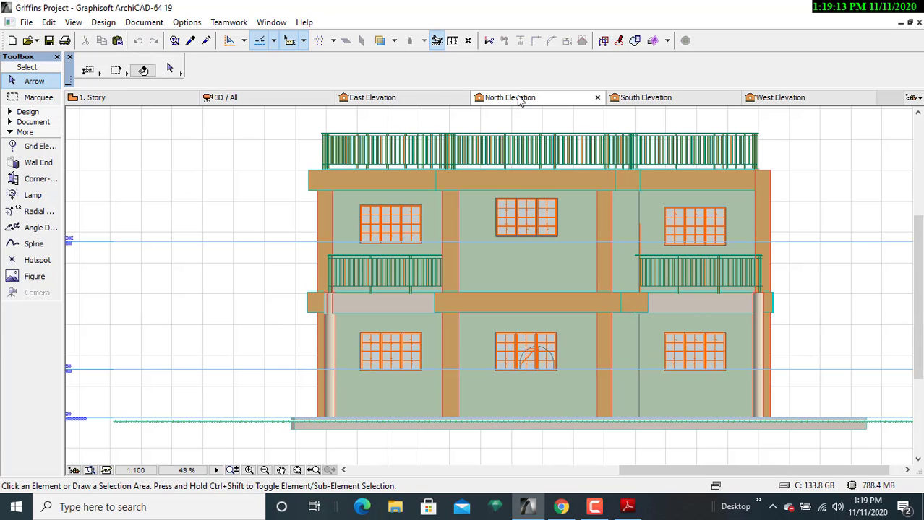
left_click(292, 97)
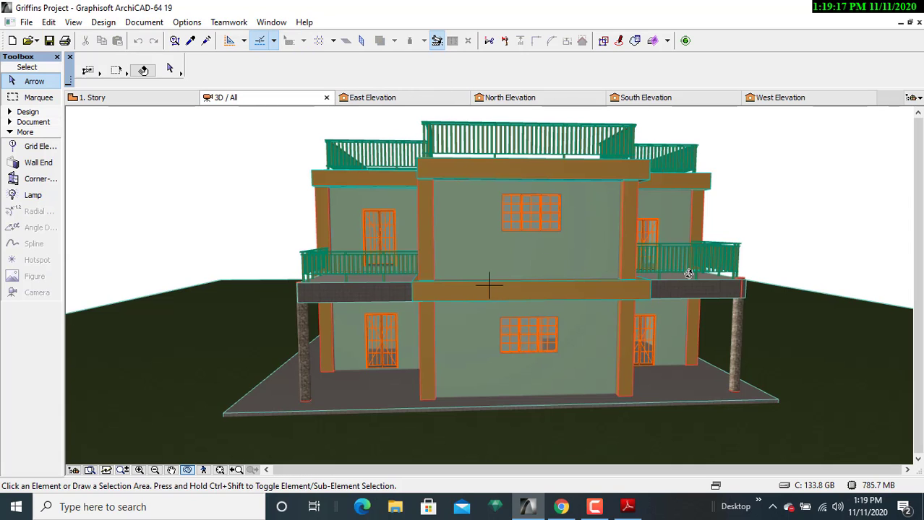
Orbit the 3D model square-on to the north façade and compare it with the North Elevation.
left_click_drag(688, 273, 511, 285)
left_click_drag(807, 304, 378, 272)
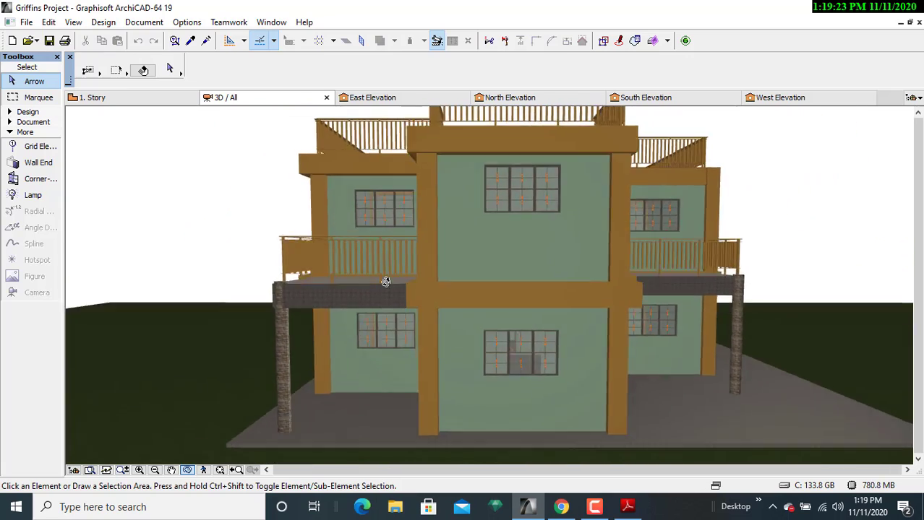
left_click_drag(386, 282, 450, 292)
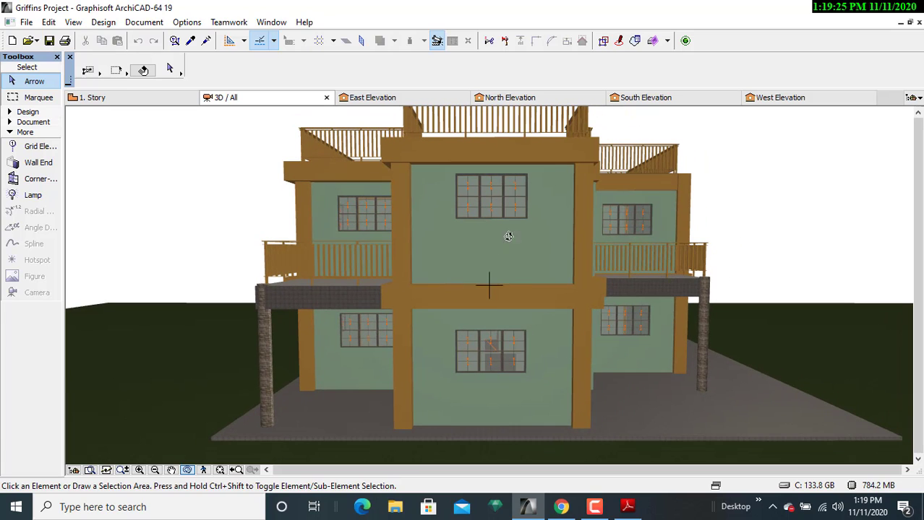
left_click(518, 99)
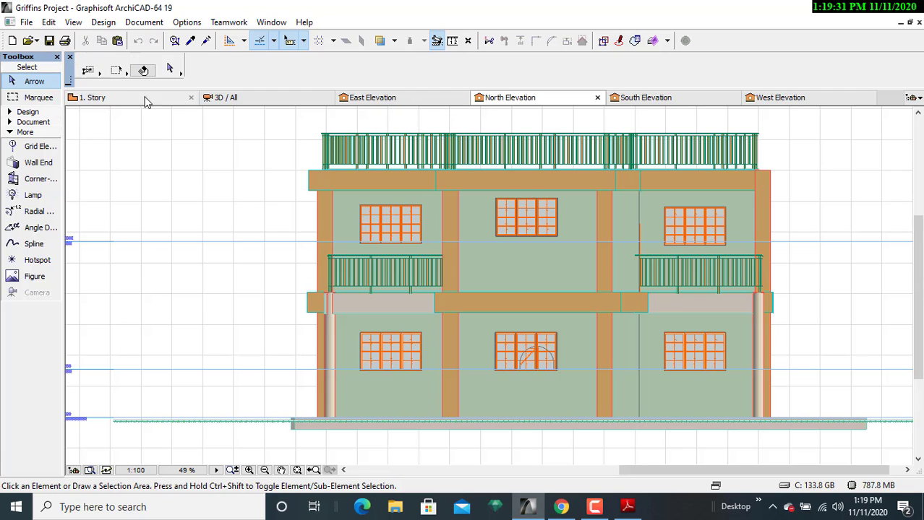
left_click(226, 99)
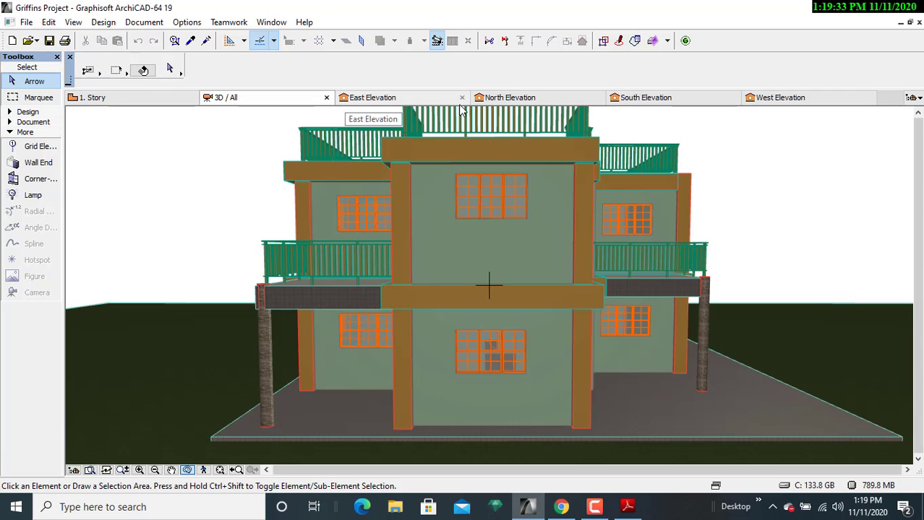
View the South Elevation drawing, then orbit the 3D model to face the house's south side.
left_click(657, 102)
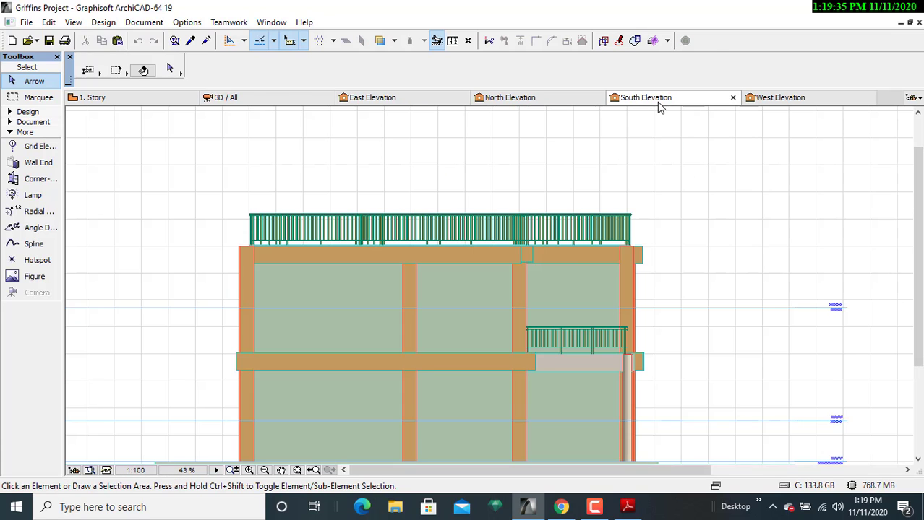
scroll(575, 248, "down", 2)
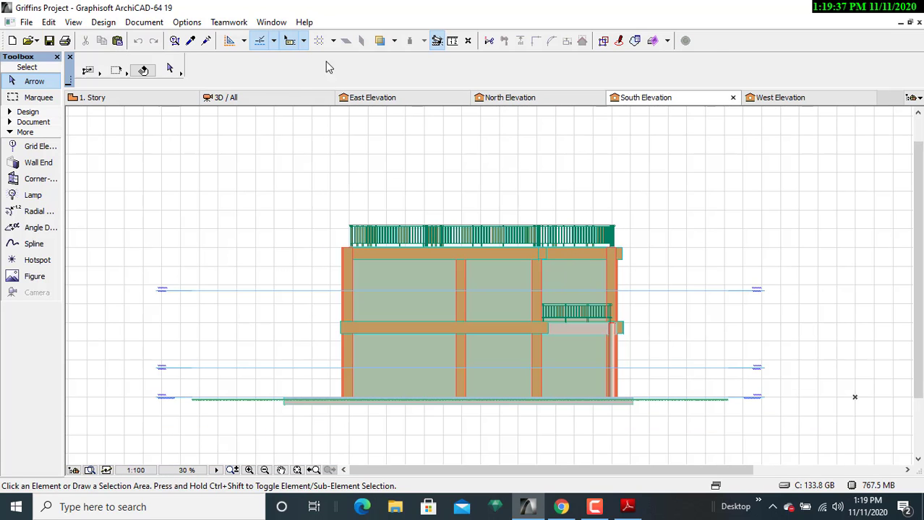
left_click(298, 101)
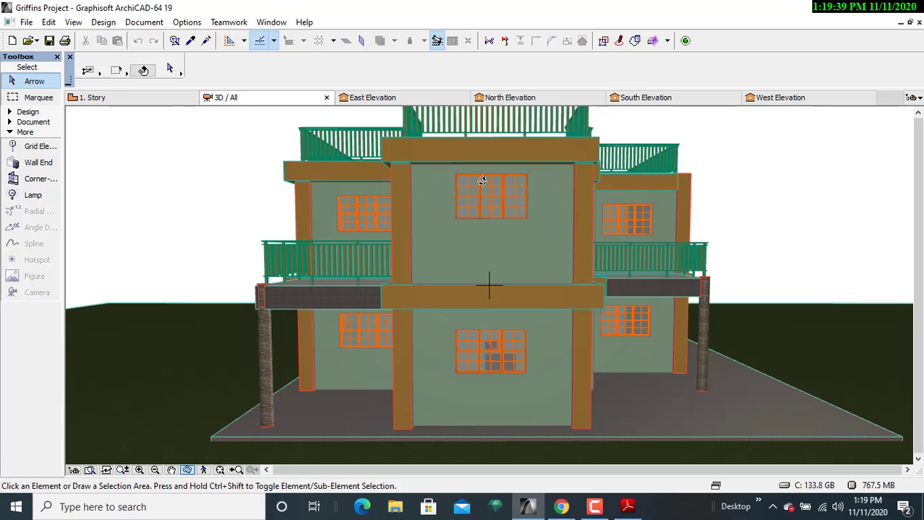
left_click_drag(502, 186, 394, 303)
scroll(560, 279, "down", 6)
left_click_drag(571, 275, 253, 316)
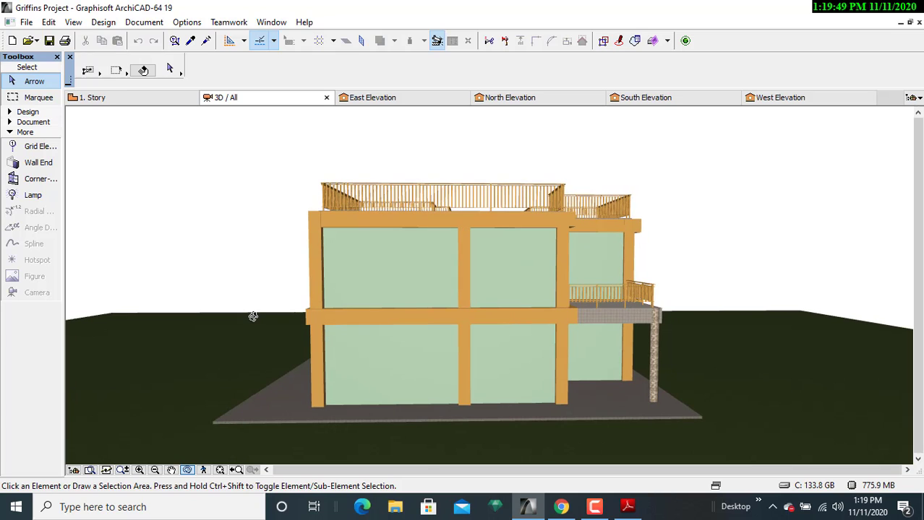
Compare the South Elevation drawing against the 3D view, finishing on the South Elevation.
left_click(656, 99)
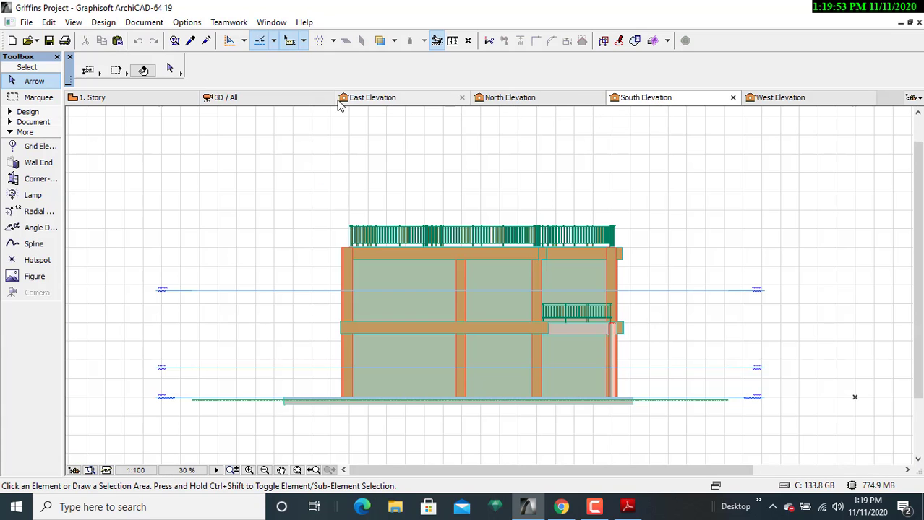
left_click(250, 98)
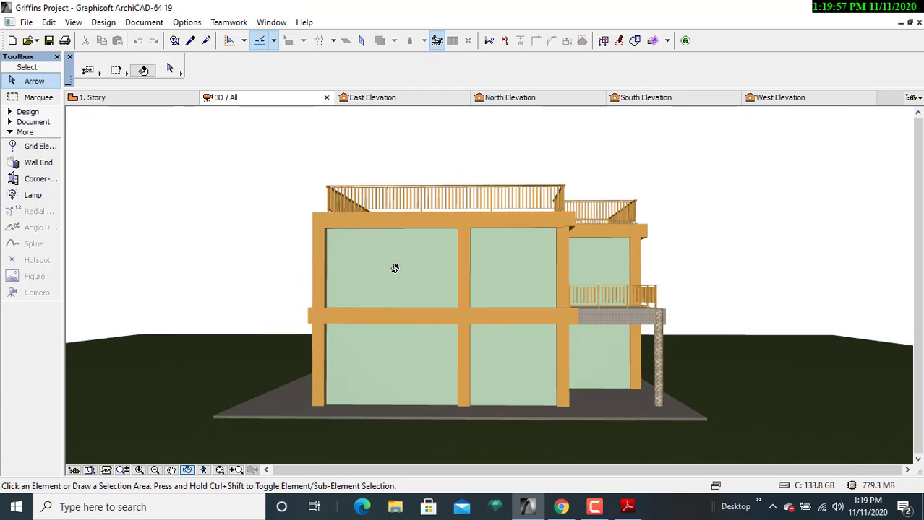
left_click(662, 102)
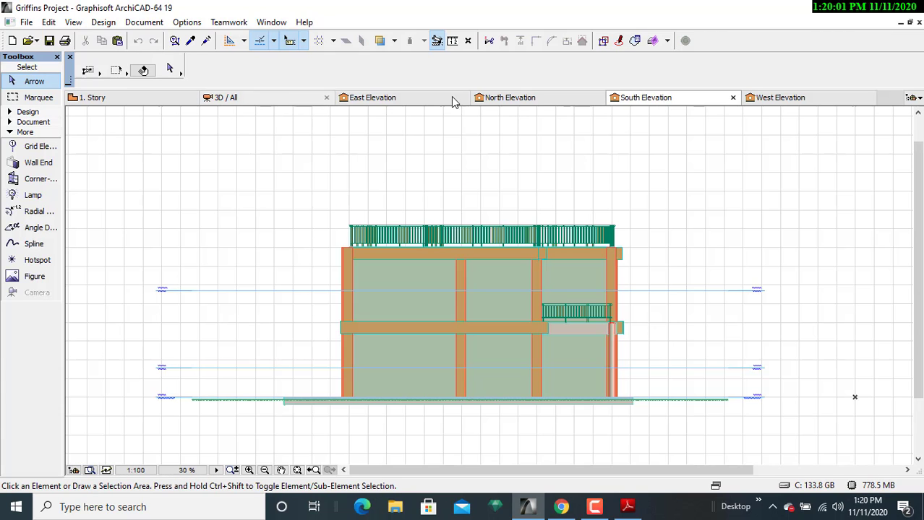
Pan the West Elevation drawing into view, then orbit the 3D model to a near-frontal façade.
left_click(803, 101)
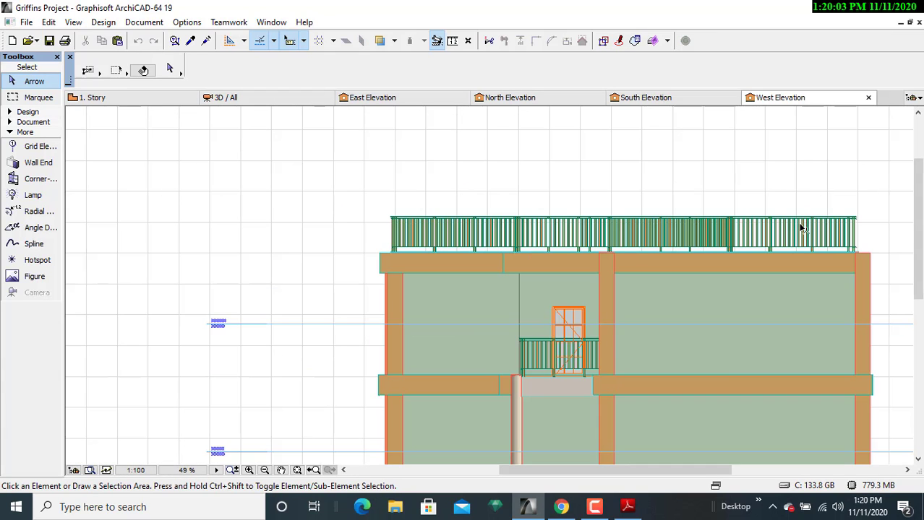
mouse_move(791, 171)
middle_mouse_down()
mouse_move(659, 192)
mouse_move(660, 161)
middle_mouse_up()
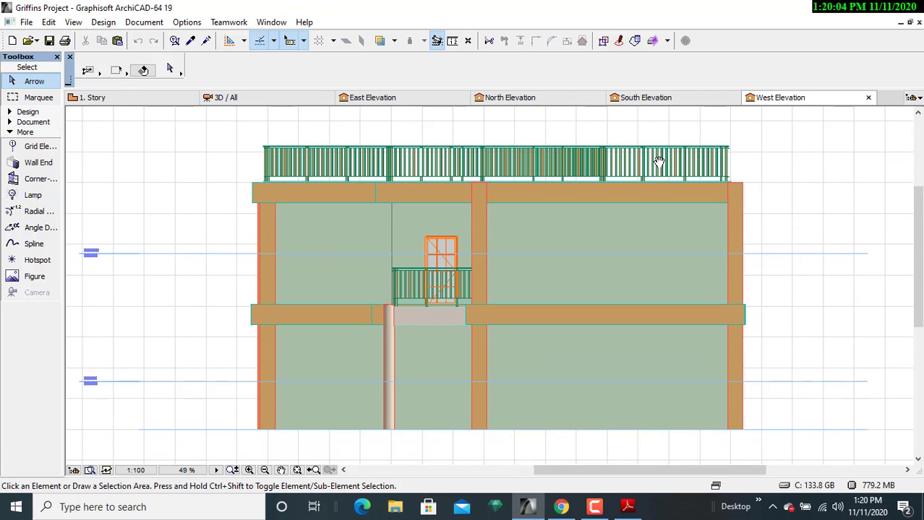
left_click(245, 98)
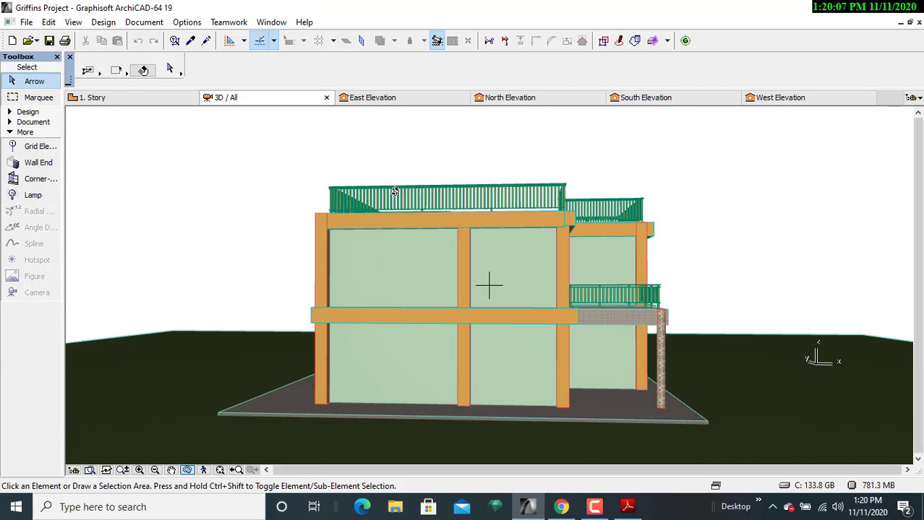
middle_click_drag(625, 281, 389, 296, "shift")
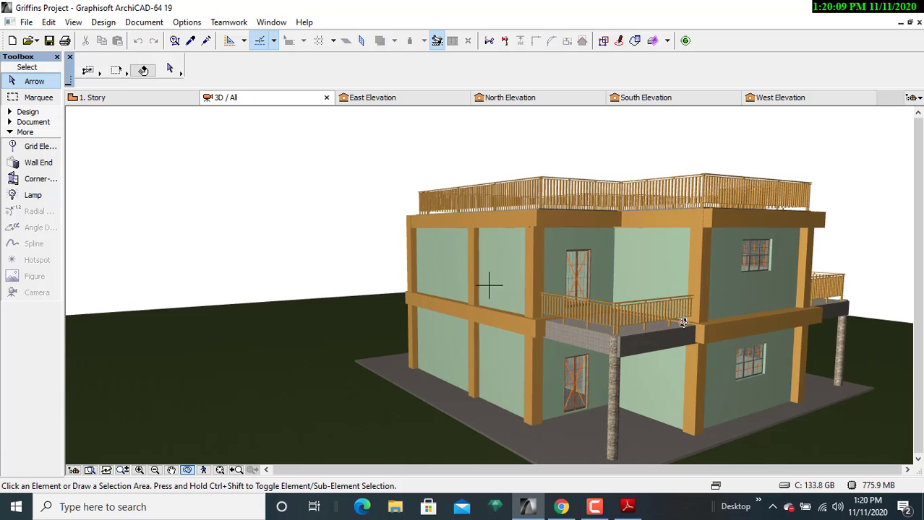
middle_click_drag(489, 285, 634, 328, "shift")
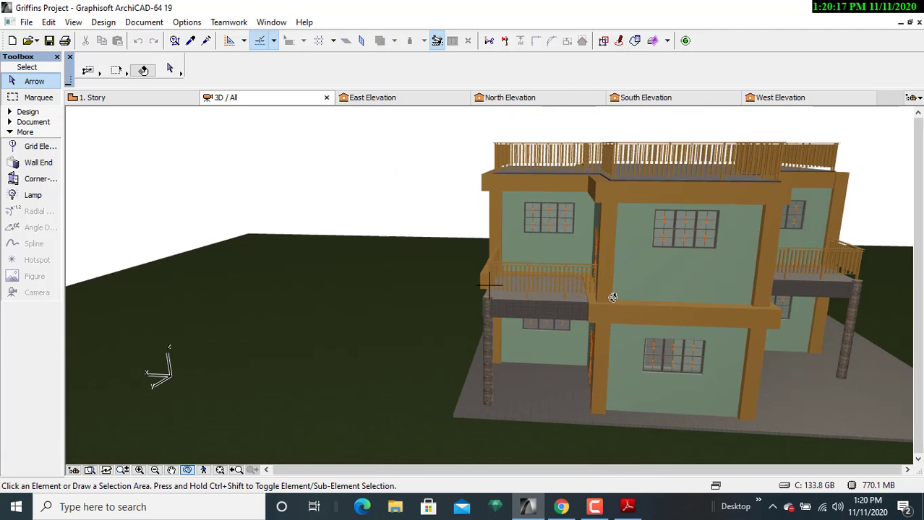
middle_click_drag(718, 328, 506, 309, "shift")
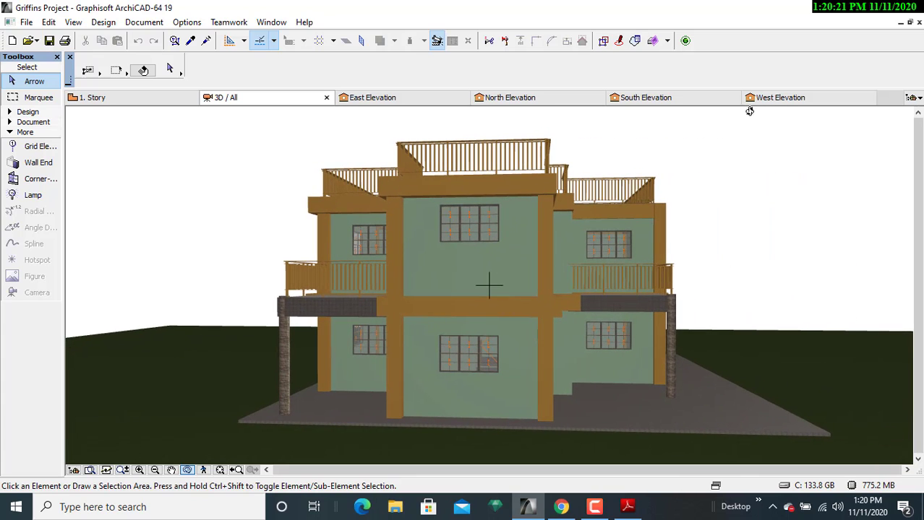
Compare the West Elevation drawing with the 3D model, turning the model square-on to the west side.
left_click(791, 103)
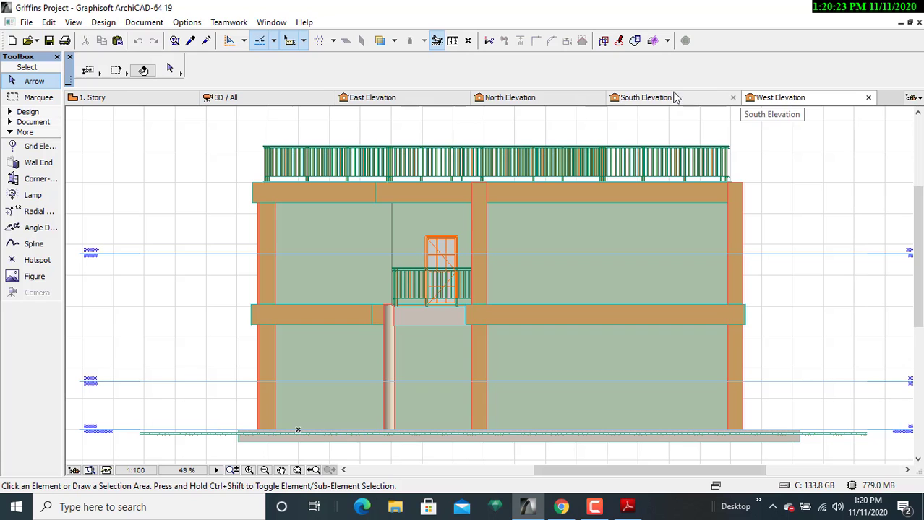
left_click(278, 103)
middle_click_drag(488, 282, 322, 268, "shift")
left_click(781, 99)
middle_click_drag(396, 231, 393, 208)
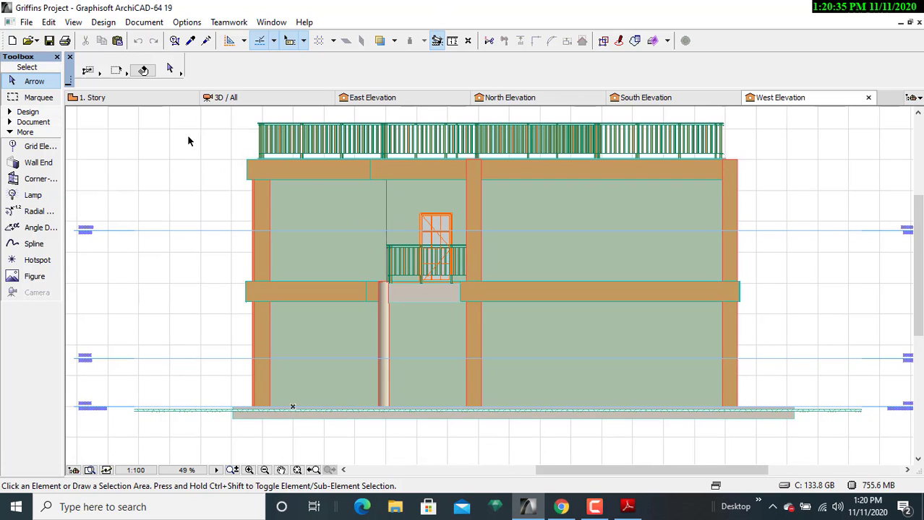
left_click(226, 98)
left_click_drag(339, 143, 350, 208)
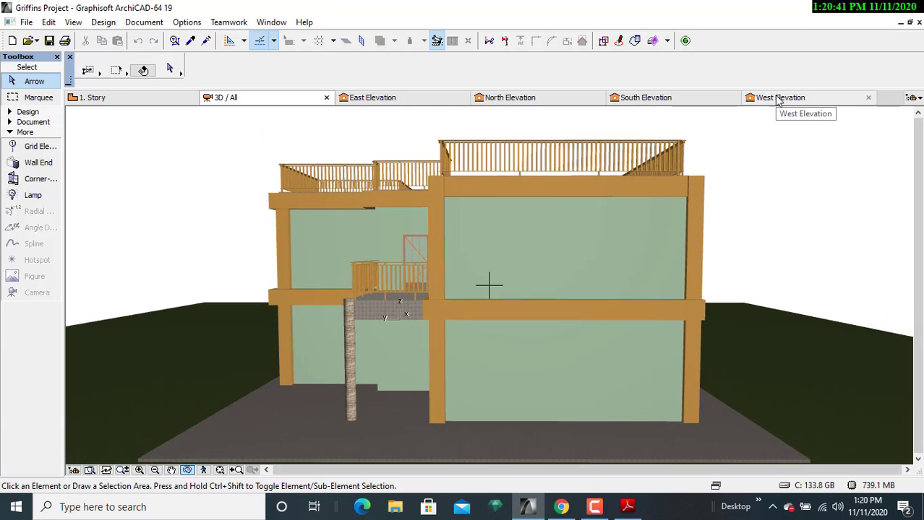
Look over the 1. Story floor plan, then orbit the 3D model to an oblique angle.
left_click(143, 104)
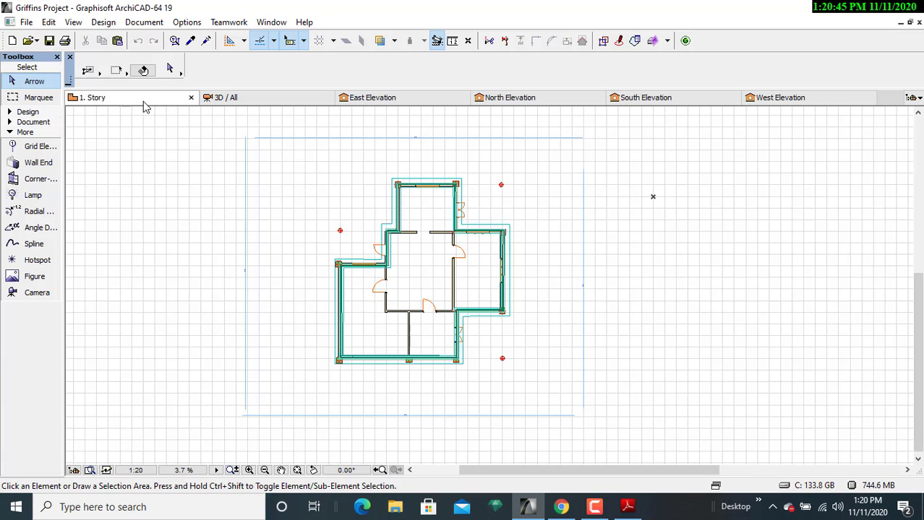
left_click(231, 98)
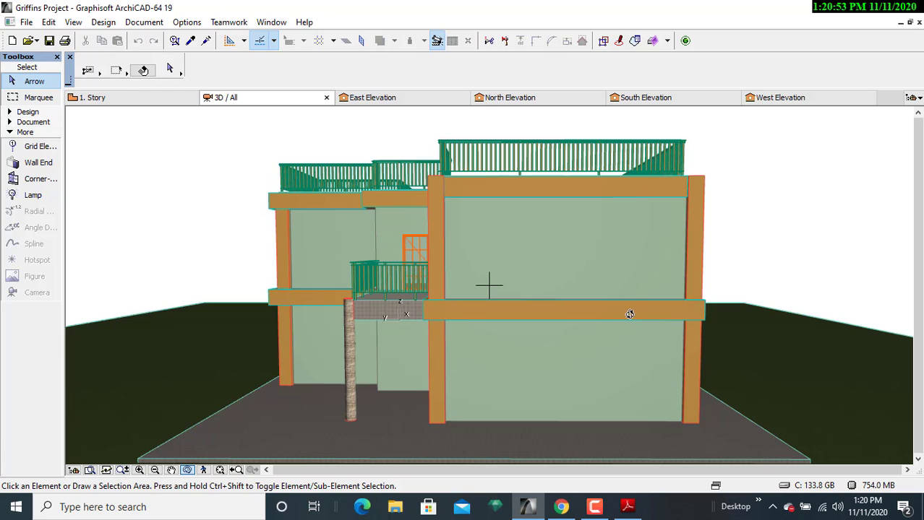
mouse_move(268, 325)
left_mouse_down()
mouse_move(284, 336)
mouse_move(284, 323)
left_mouse_up()
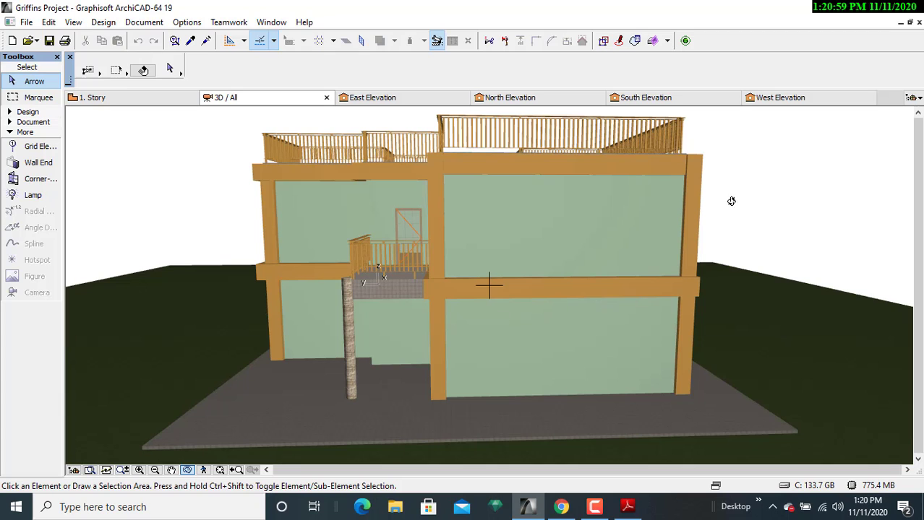
left_click_drag(765, 242, 753, 255)
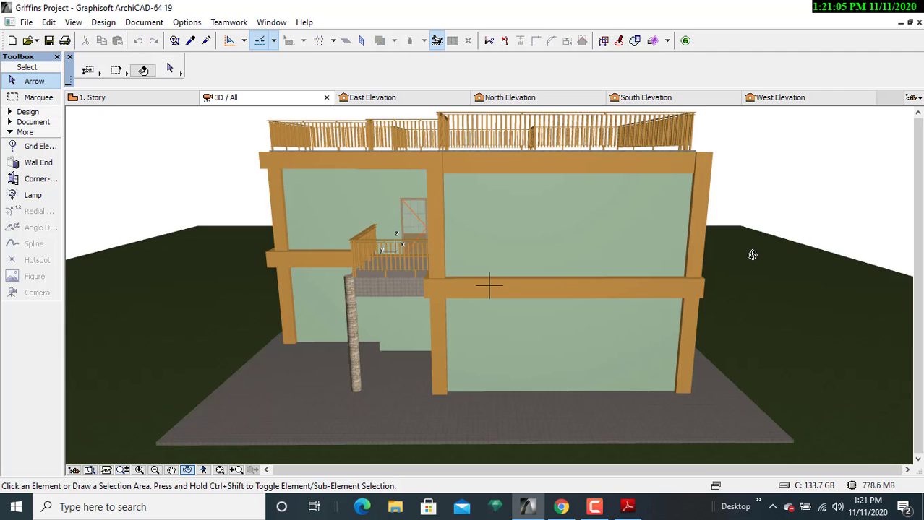
left_click_drag(764, 285, 553, 211)
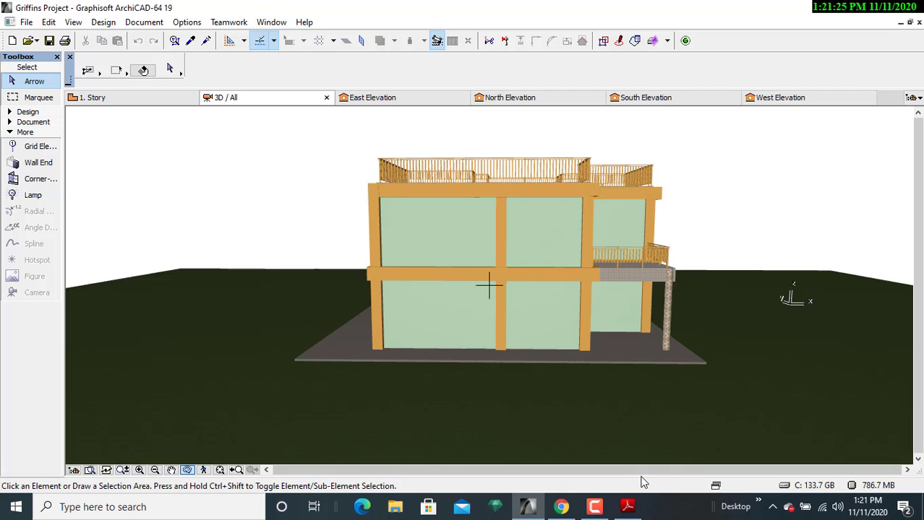
Look down on the roof terrace and turn the house to show its right side and balcony.
left_click_drag(556, 292, 553, 322)
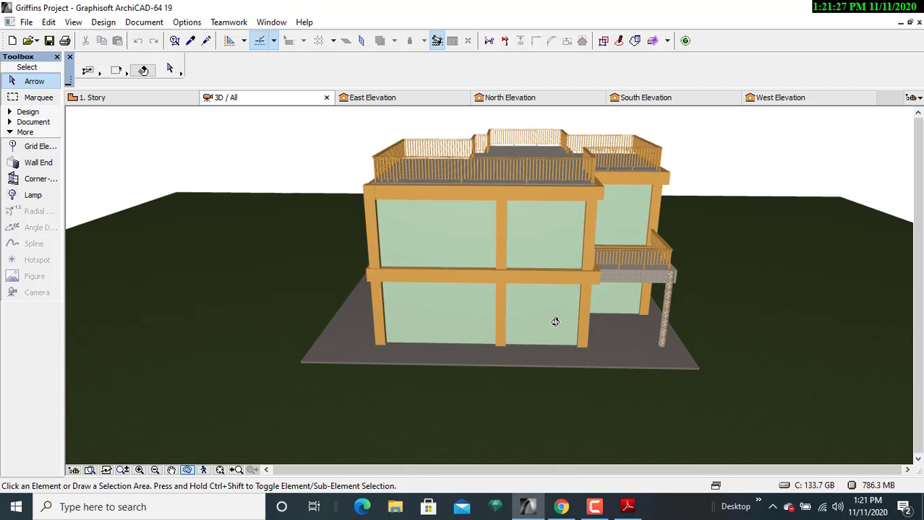
scroll(571, 316, "up", 3)
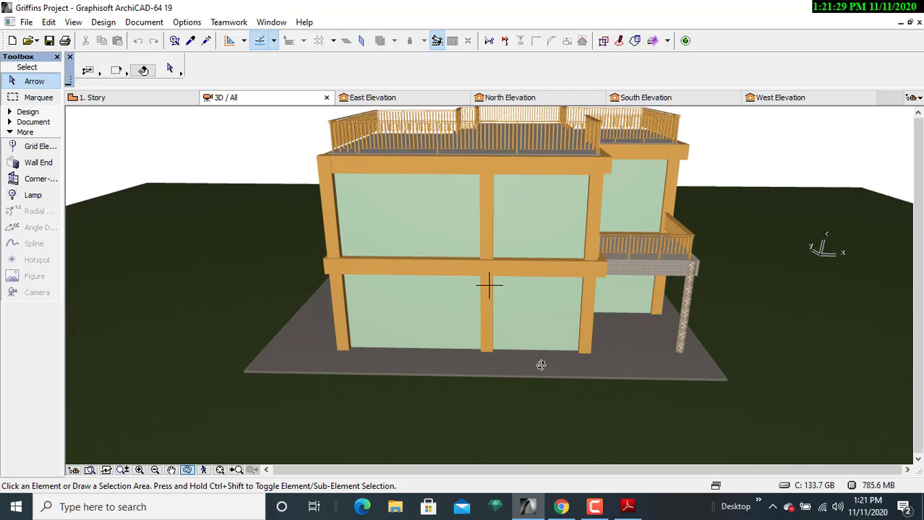
scroll(540, 372, "down", 3)
scroll(527, 387, "down", 2)
left_click_drag(488, 283, 511, 305)
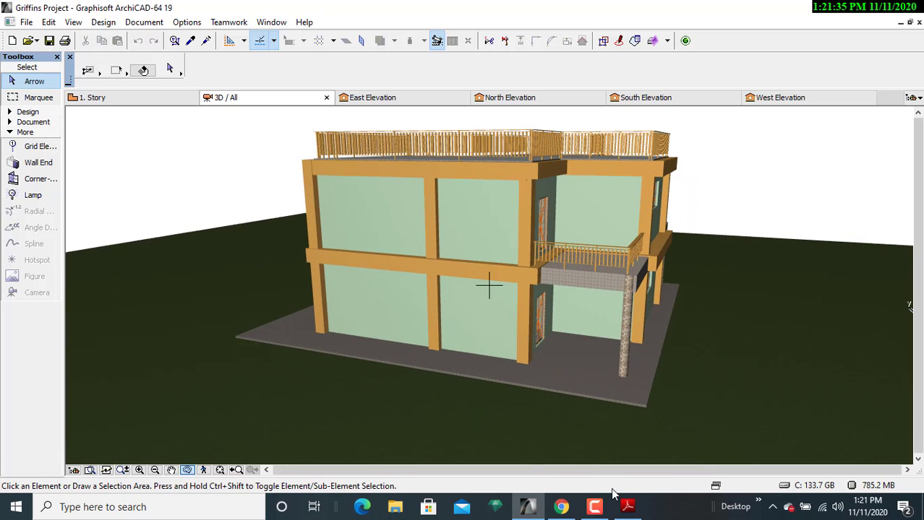